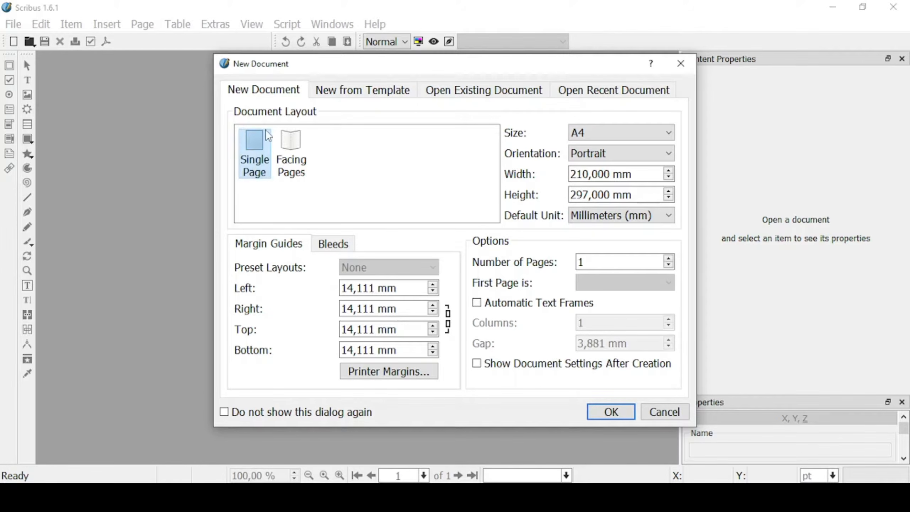
pyautogui.click(293, 145)
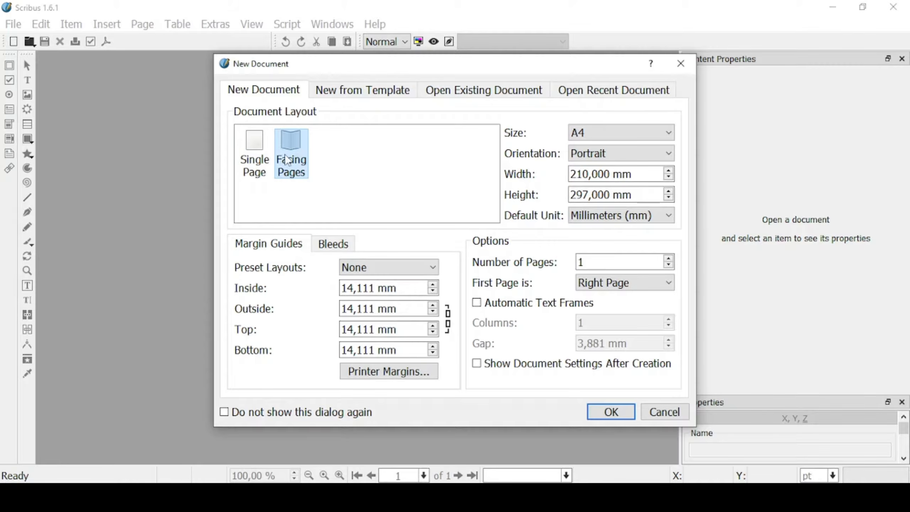
pyautogui.click(669, 258)
pyautogui.click(669, 259)
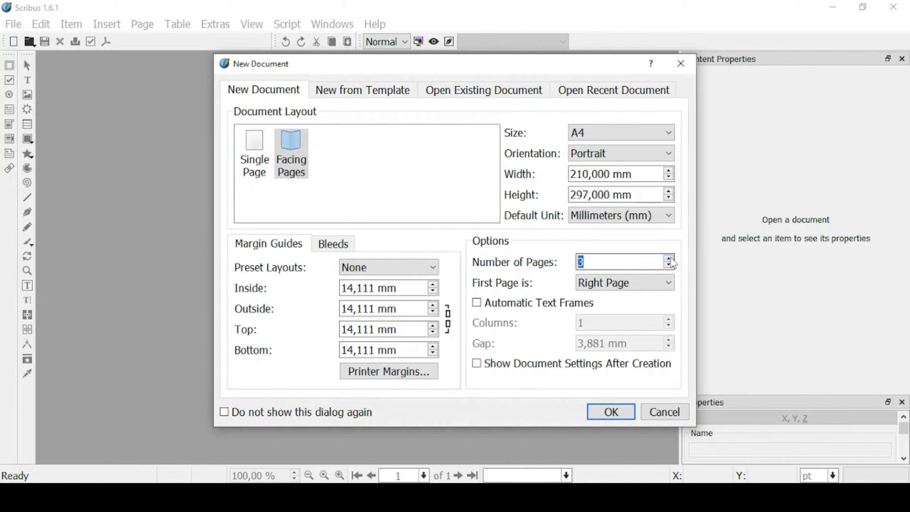
pyautogui.click(669, 266)
pyautogui.click(668, 266)
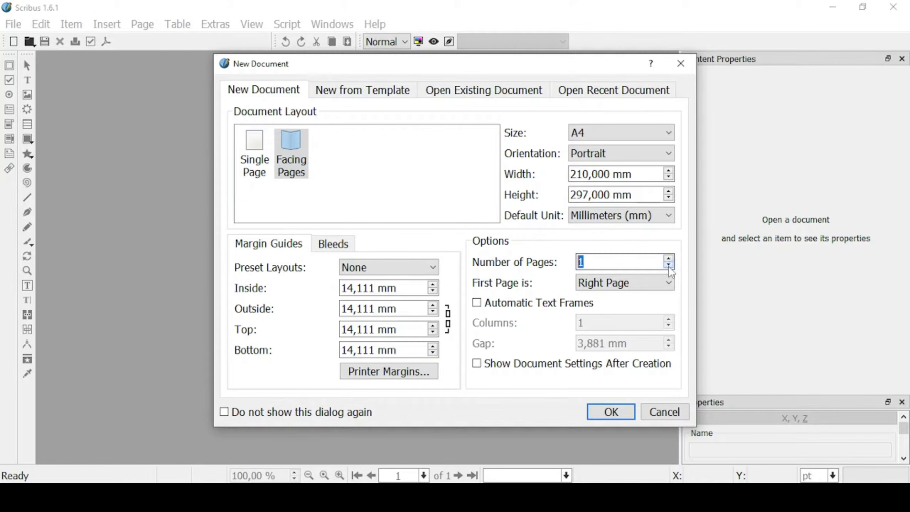
pyautogui.click(670, 137)
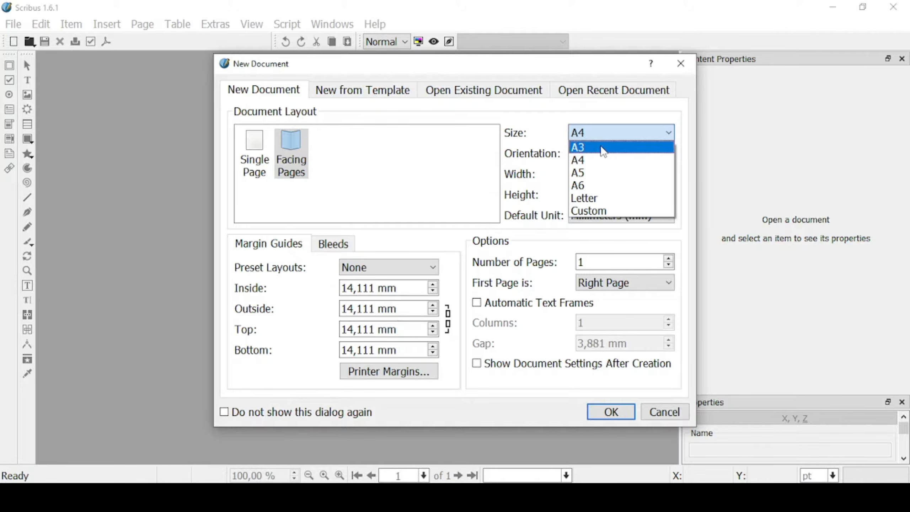
pyautogui.click(476, 93)
# - Create a document from the Newsletter 1 template, accepting Bitstream Vera Serif Roman as the substitute for the missing font
pyautogui.click(398, 92)
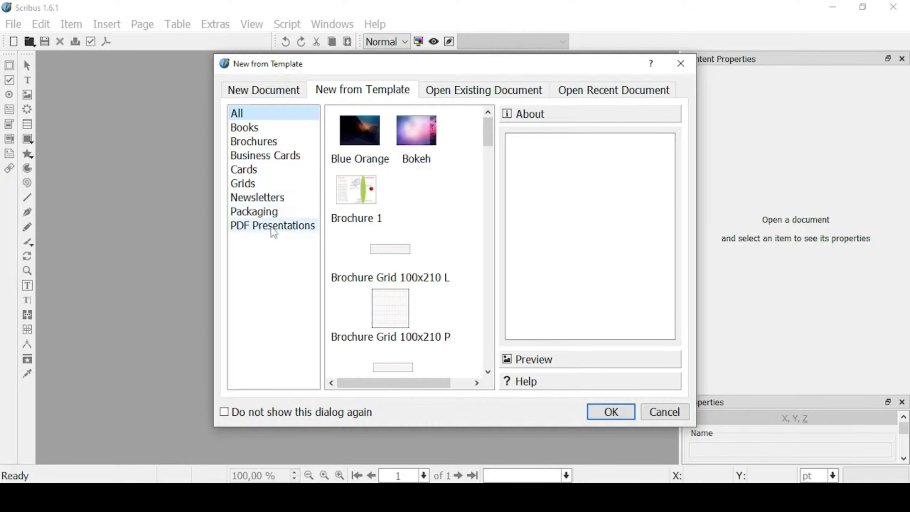
pyautogui.click(278, 199)
pyautogui.click(351, 132)
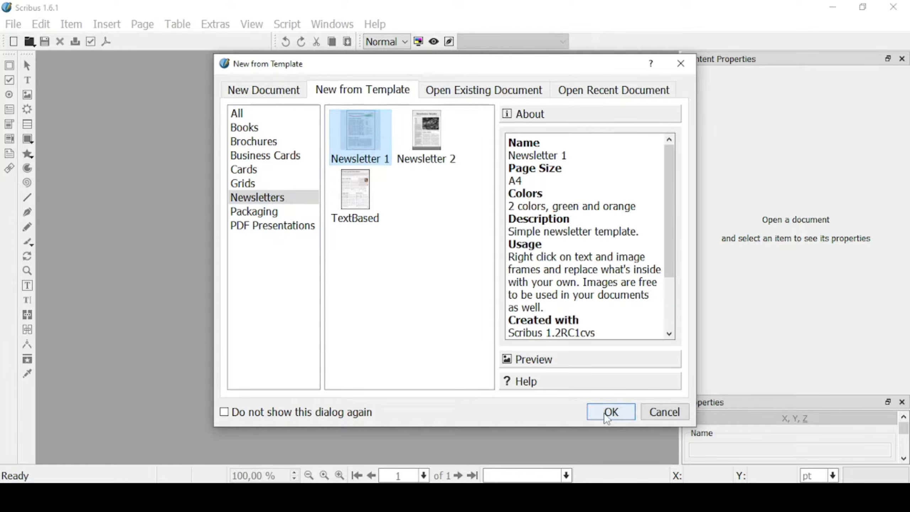
pyautogui.click(607, 413)
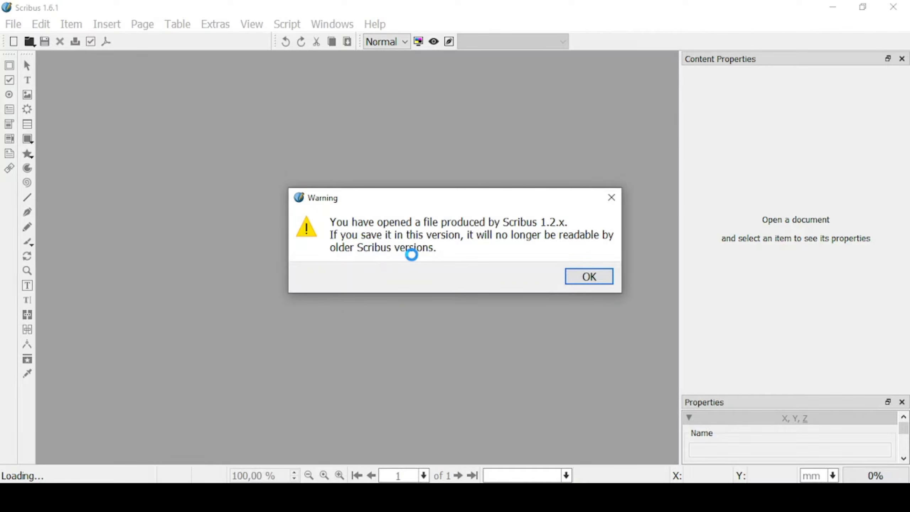
pyautogui.click(589, 278)
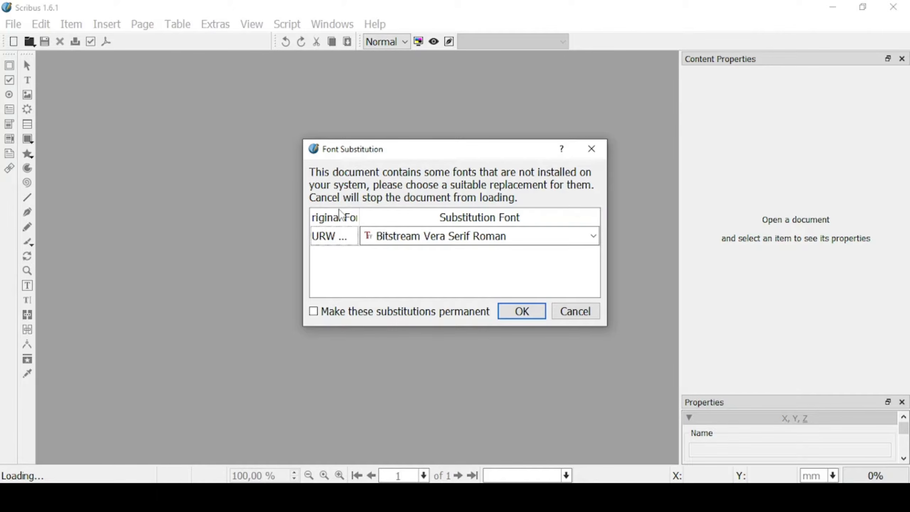
pyautogui.click(522, 311)
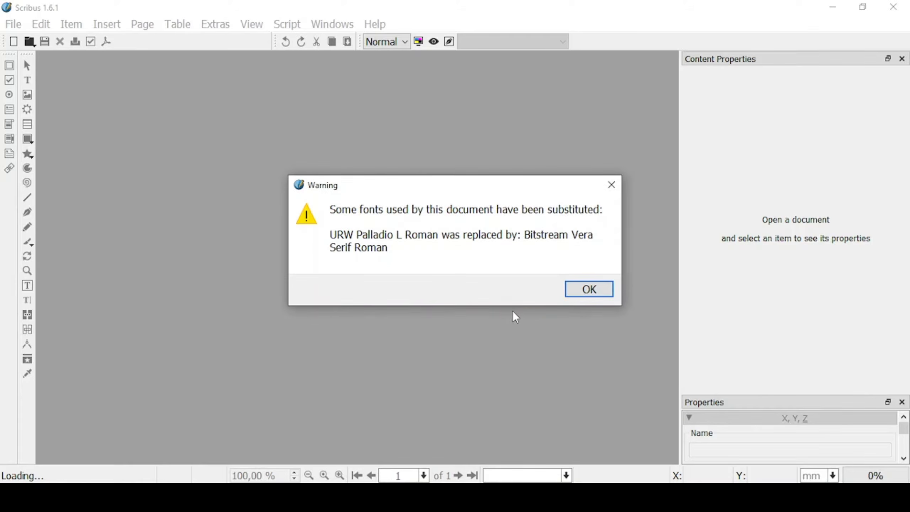
pyautogui.click(590, 290)
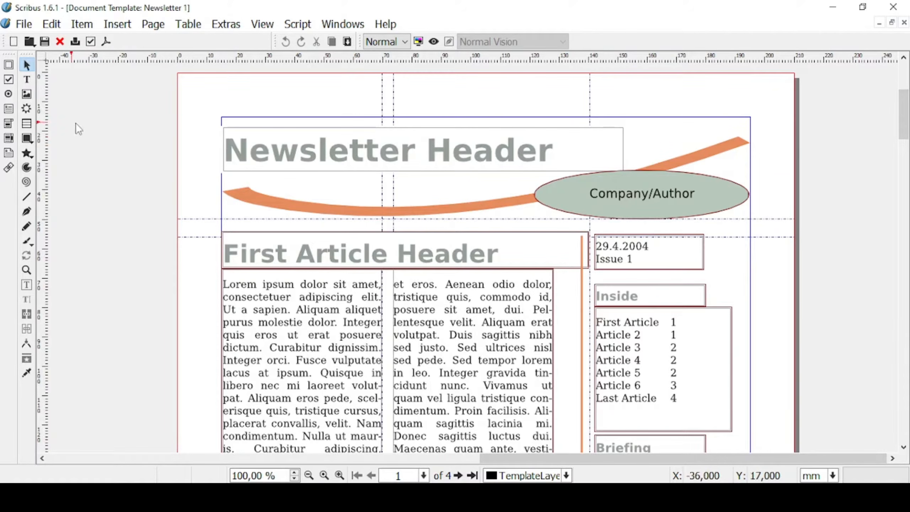
# - Magnify page 1 of the newsletter in stages up to 250% to examine the article header area closely
pyautogui.click(339, 475)
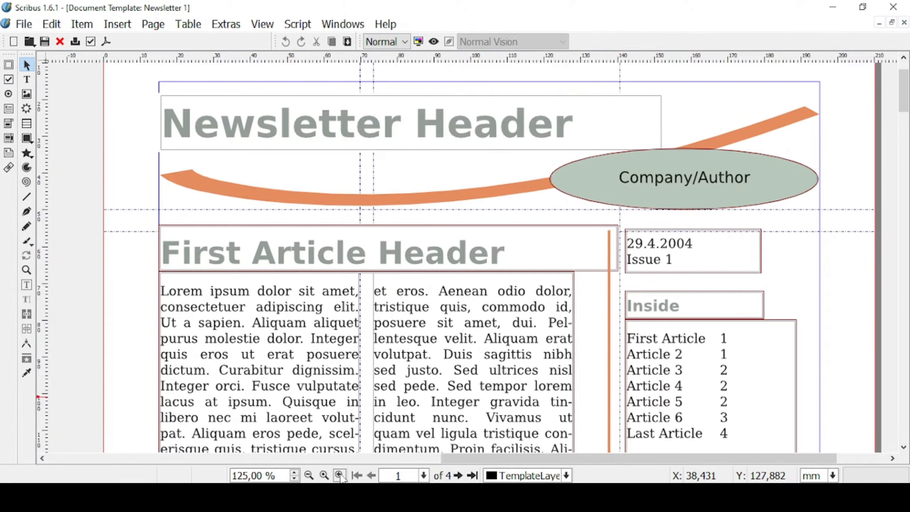
pyautogui.click(340, 476)
pyautogui.click(294, 473)
pyautogui.click(295, 474)
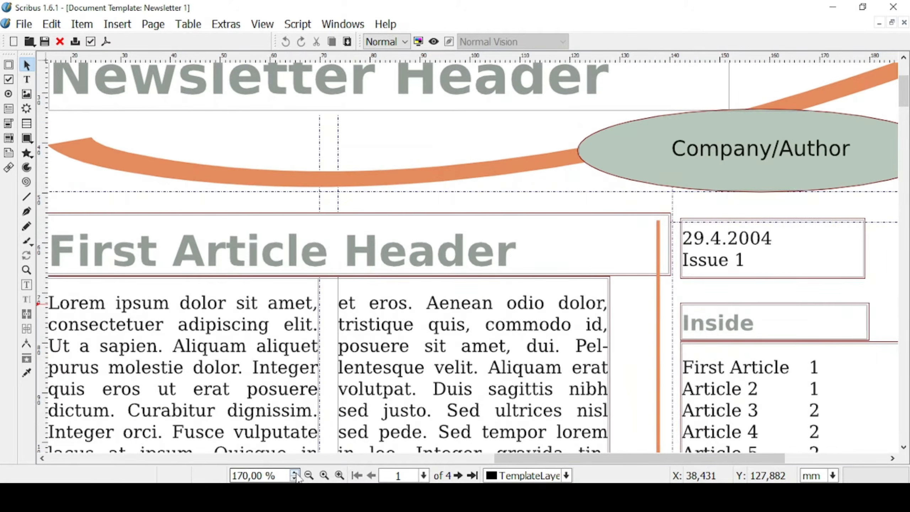
pyautogui.click(294, 474)
pyautogui.click(294, 473)
pyautogui.click(294, 474)
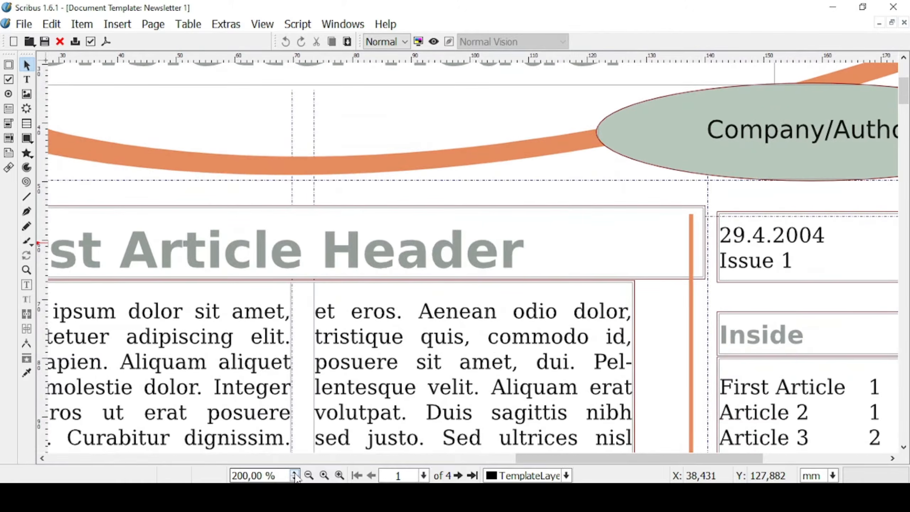
pyautogui.click(295, 473)
pyautogui.scroll(4, 294, 474)
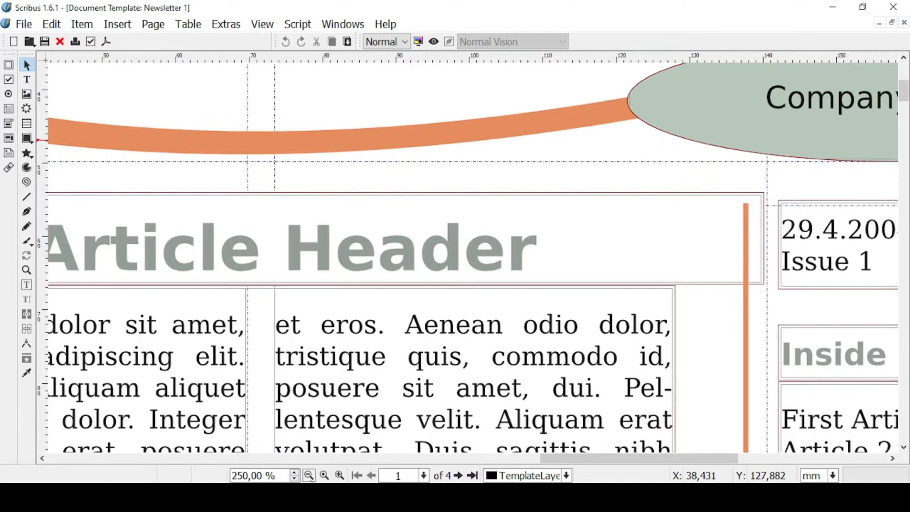
# - Reduce the magnification of page 1 to 50% for an overview, and bring it back up to 125%
pyautogui.click(309, 476)
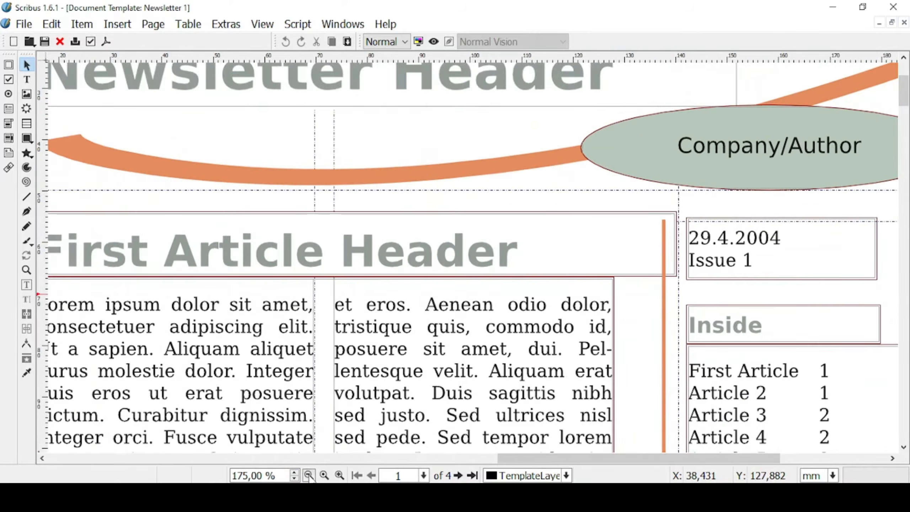
pyautogui.click(310, 476)
pyautogui.click(309, 476)
pyautogui.click(309, 476)
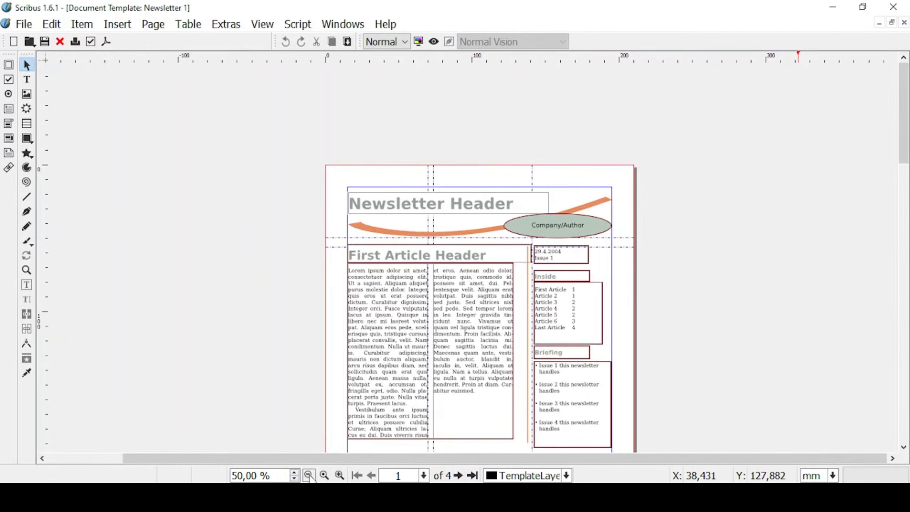
pyautogui.click(340, 475)
pyautogui.scroll(1, 284, 283)
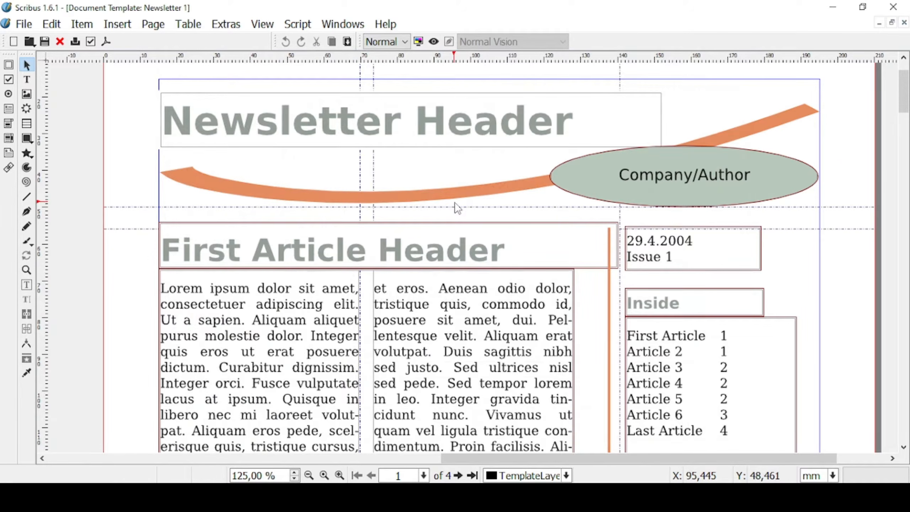
# - Examine the newsletter's header area with the Zoom tool at magnifications between 75% and 400%, and restore the view to 100%
pyautogui.press('z')
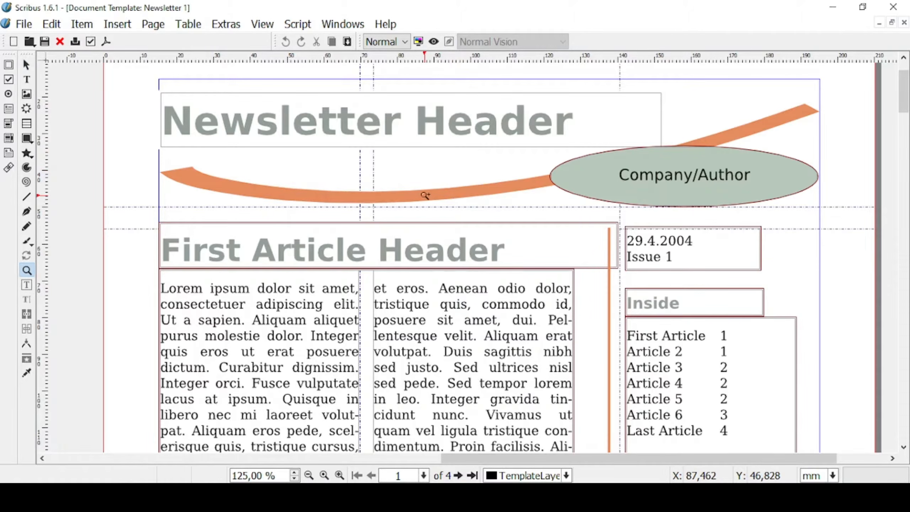
pyautogui.scroll(7, 404, 183)
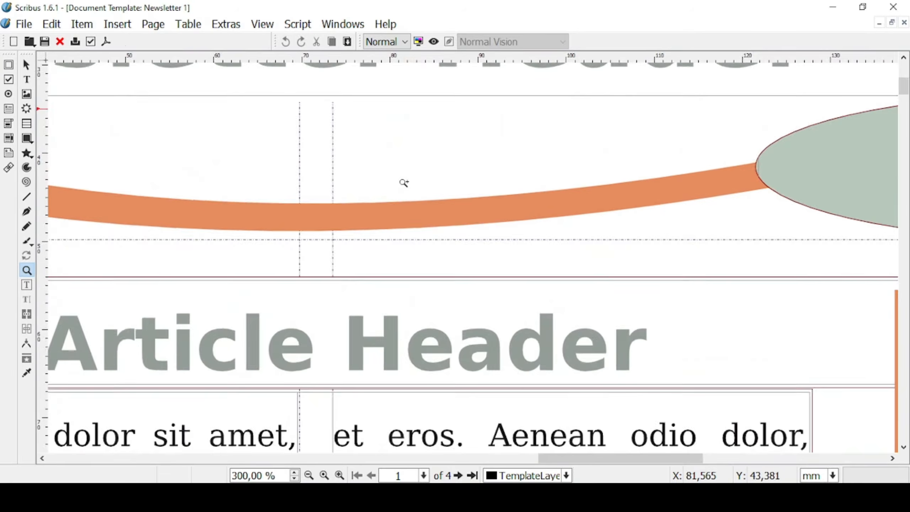
pyautogui.scroll(2, 405, 183)
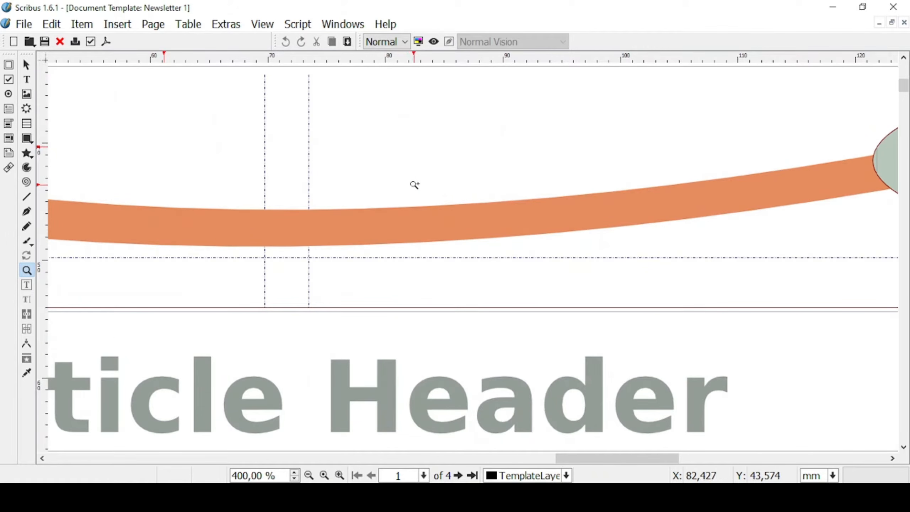
pyautogui.keyDown('shift'); pyautogui.click(422, 184); pyautogui.keyUp('shift')
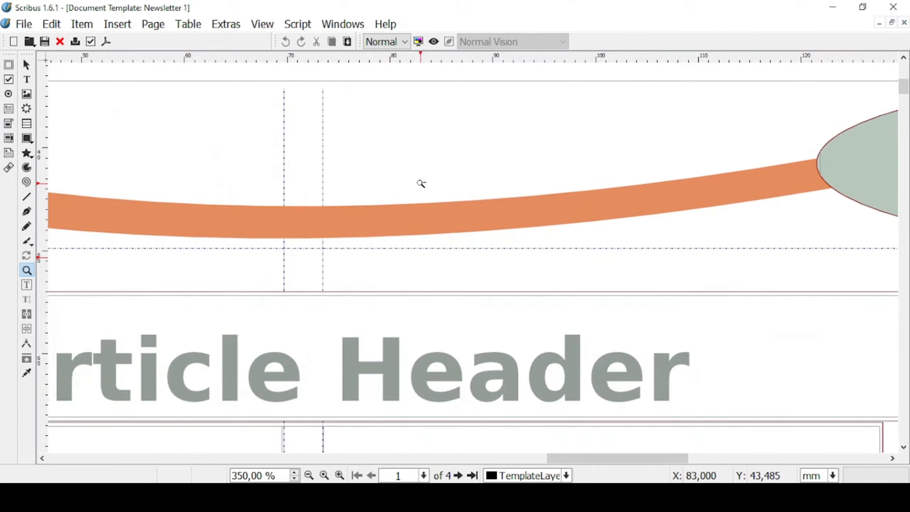
pyautogui.scroll(-6, 421, 183)
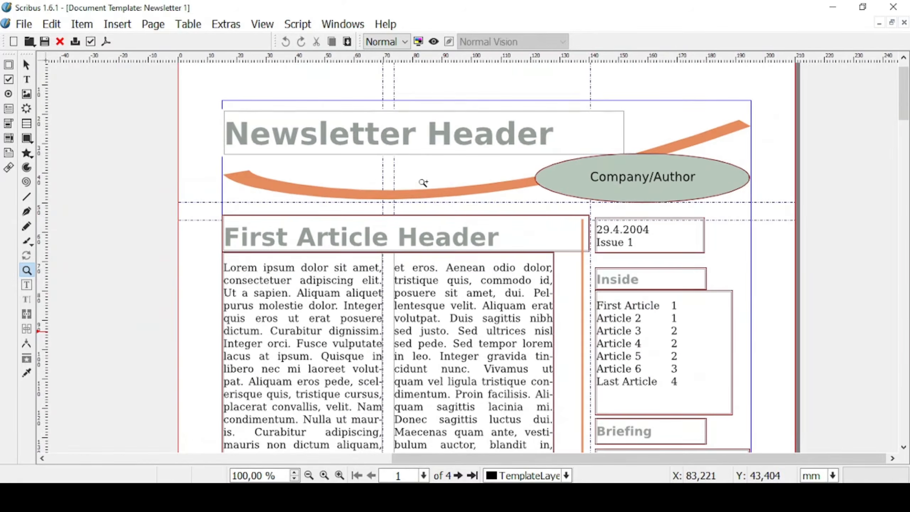
pyautogui.scroll(-1, 423, 183)
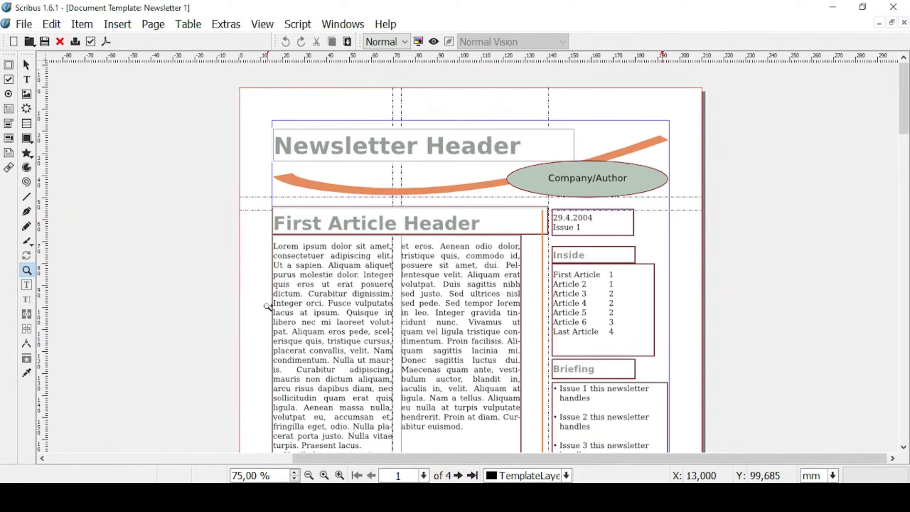
pyautogui.scroll(3, 392, 183)
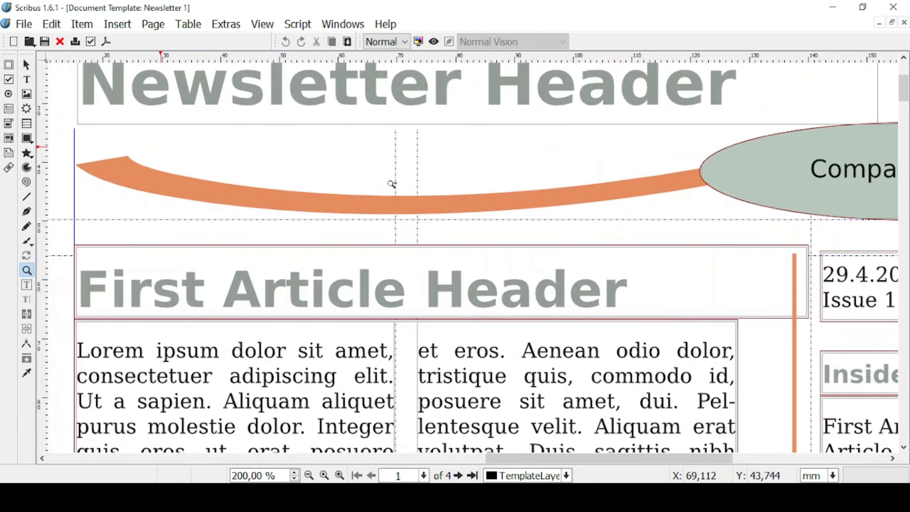
pyautogui.scroll(3, 392, 184)
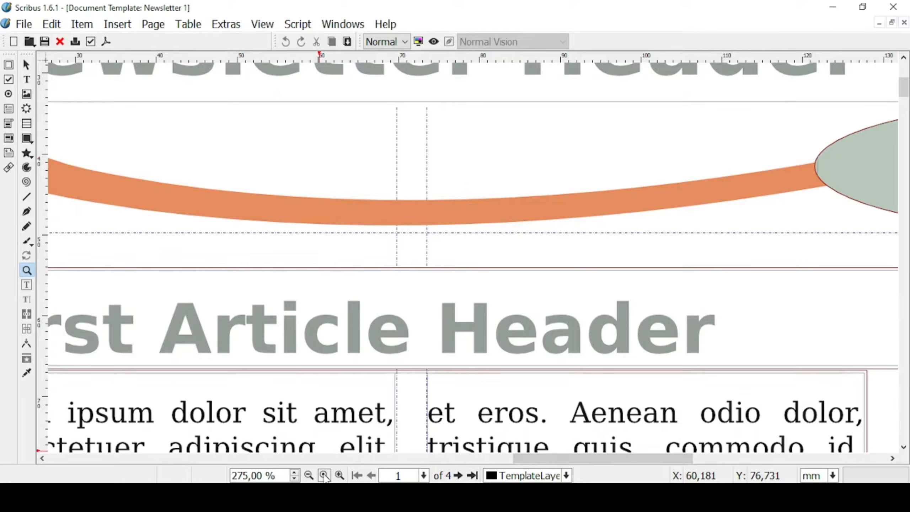
pyautogui.click(324, 476)
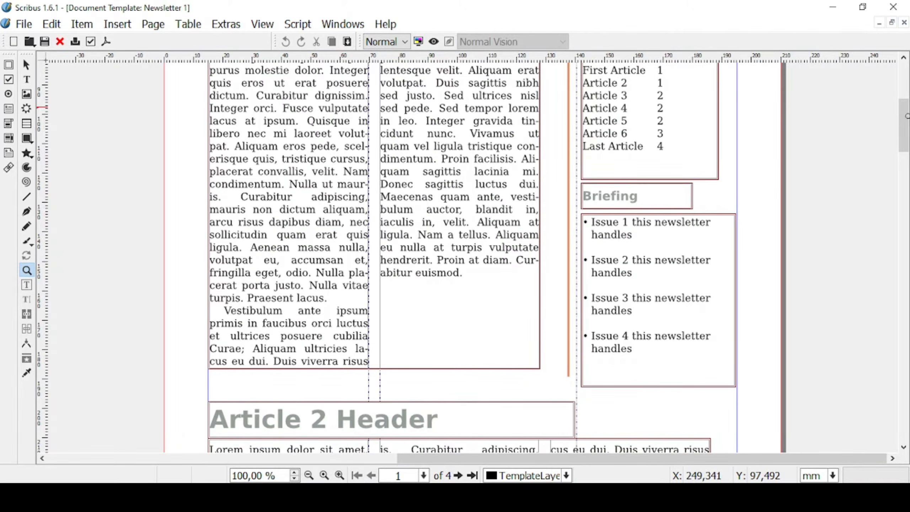
# - Leave the Zoom tool and look over the newsletter's pages, including an overview at 25%, returning to 100% magnification
pyautogui.moveTo(904, 117); pyautogui.dragTo(883, 247)
pyautogui.press('Escape')
pyautogui.moveTo(892, 218); pyautogui.dragTo(890, 118)
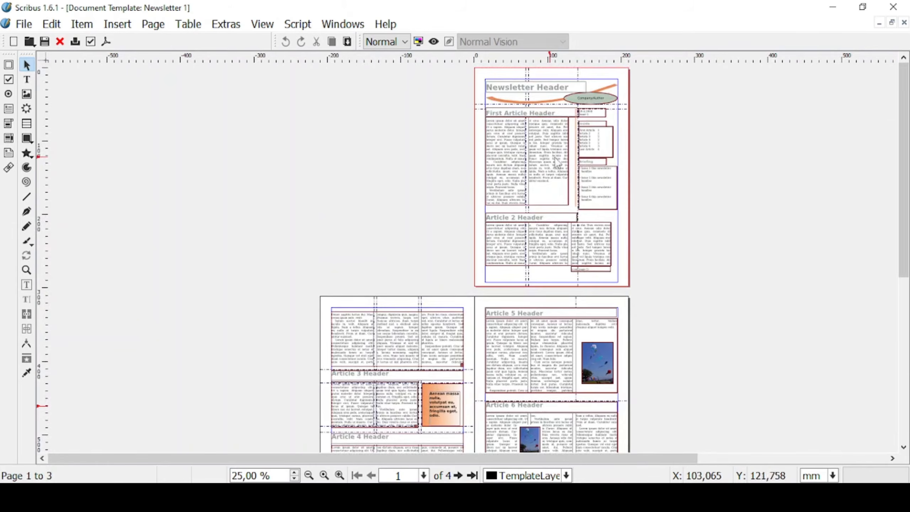
pyautogui.scroll(4, 597, 158)
pyautogui.scroll(-1, 598, 158)
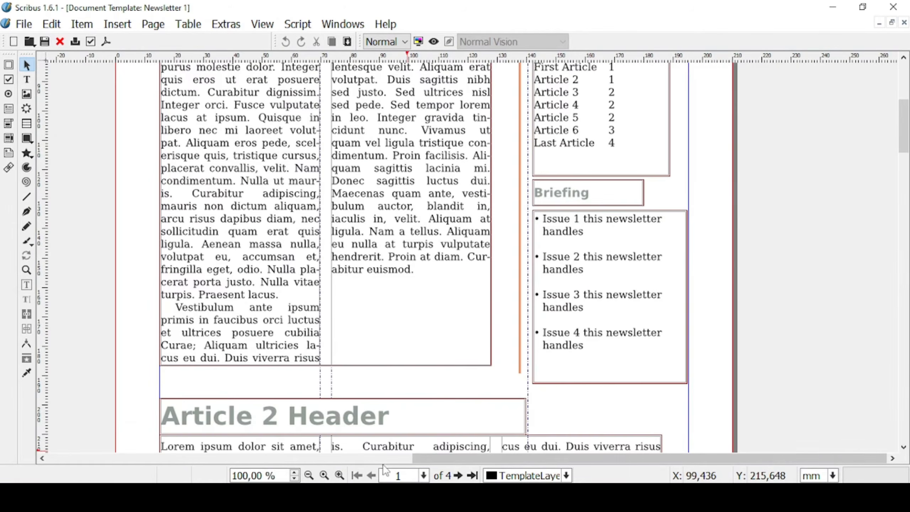
# - Page through the newsletter by visiting pages 3, 2 and 4, jump to the first page, and finish on the last page
pyautogui.click(425, 476)
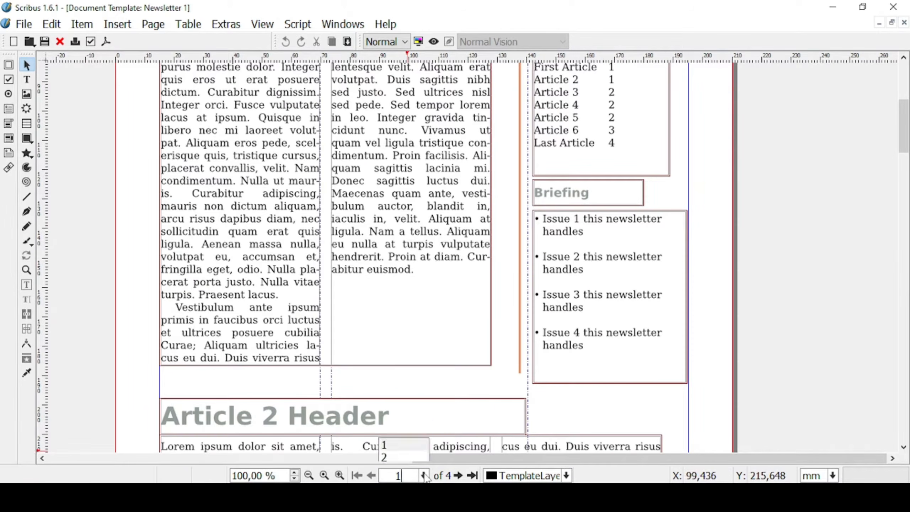
pyautogui.click(412, 447)
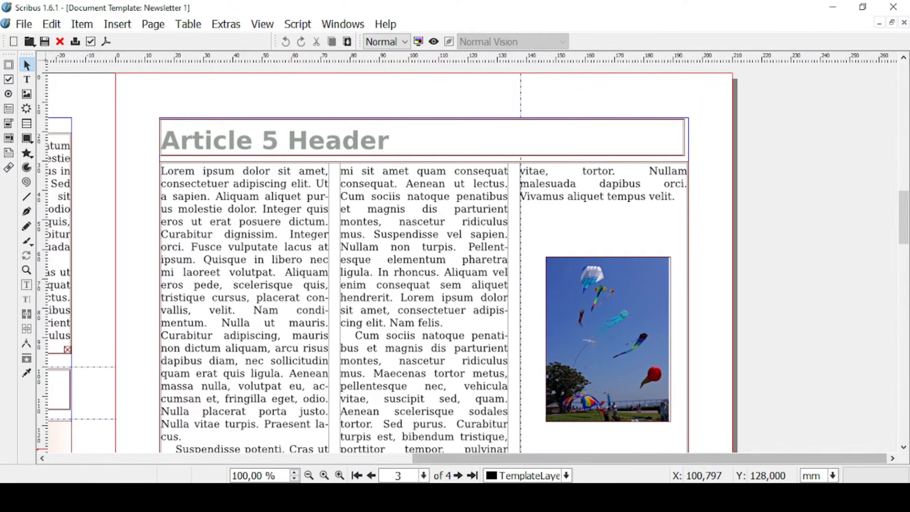
pyautogui.press('pageup')
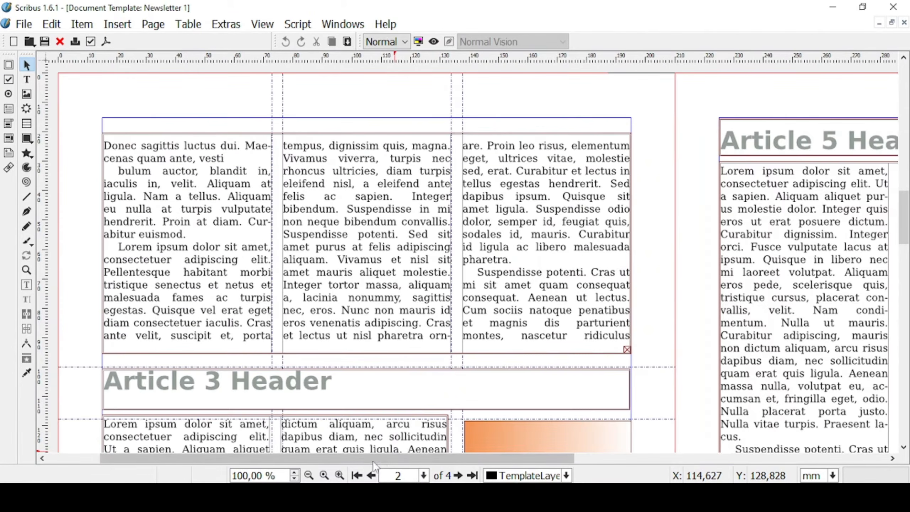
pyautogui.click(457, 476)
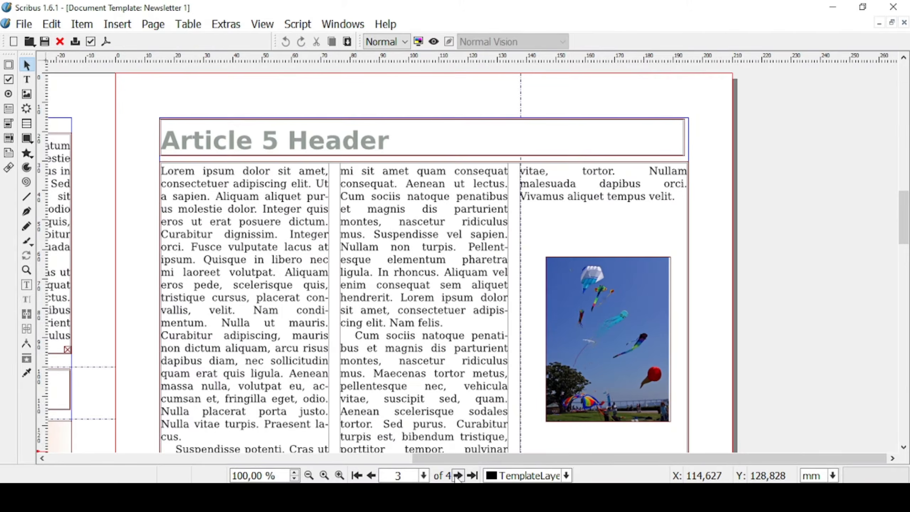
pyautogui.click(458, 475)
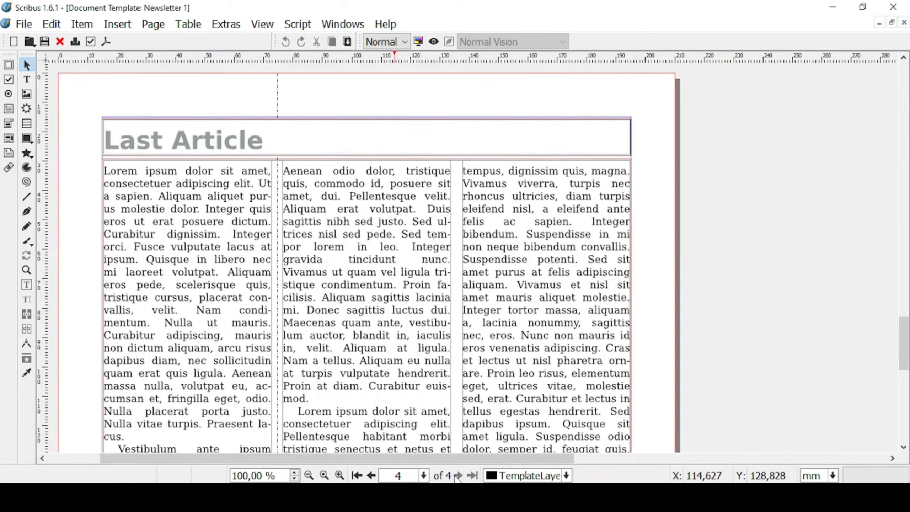
pyautogui.click(357, 476)
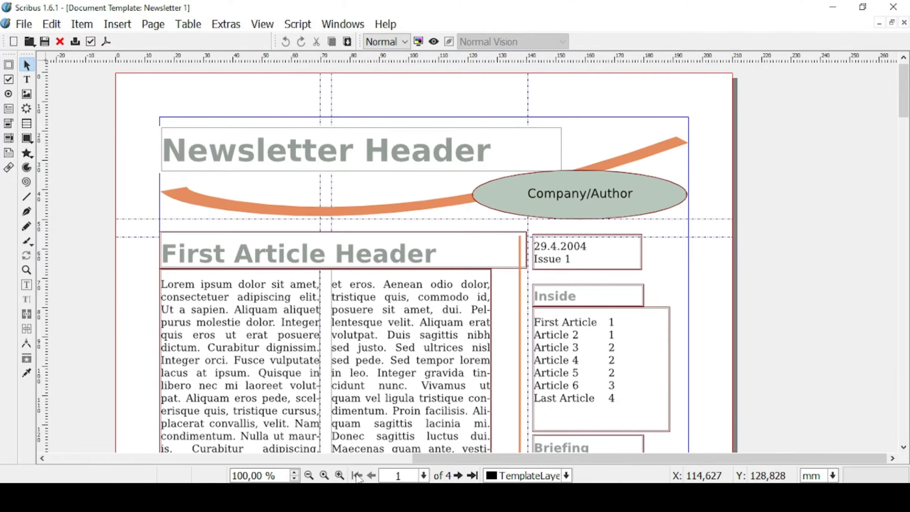
pyautogui.click(472, 476)
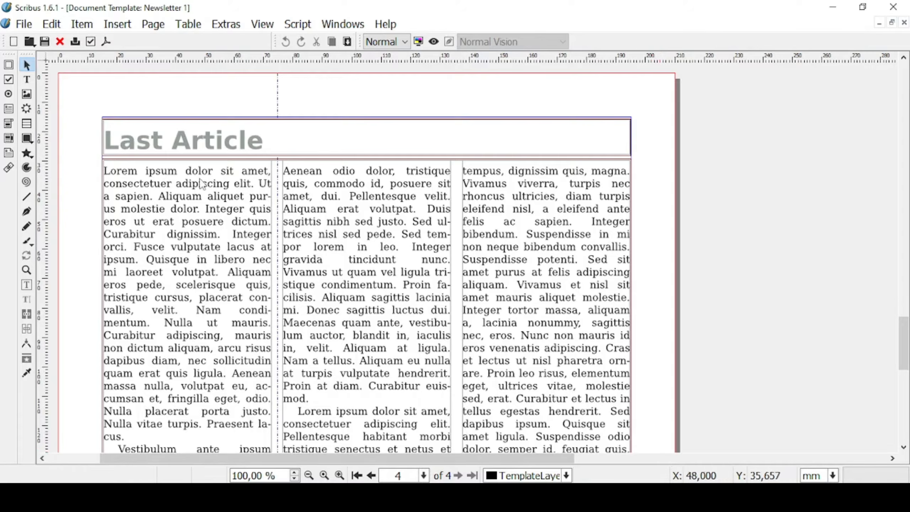
# - Open the program preferences and look over the User Interface settings, including the Story Editor and Interactivity options
pyautogui.scroll(5, 200, 183)
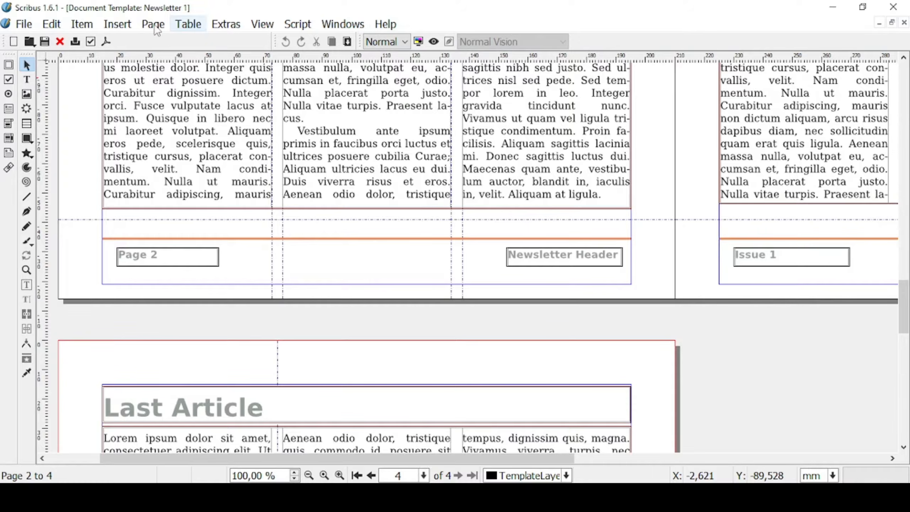
pyautogui.click(25, 25)
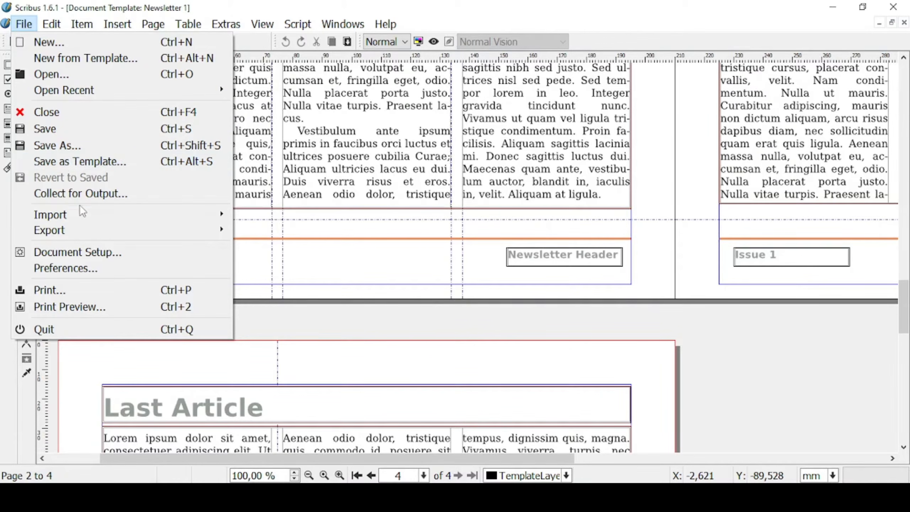
pyautogui.moveTo(81, 212)
pyautogui.moveTo(97, 224)
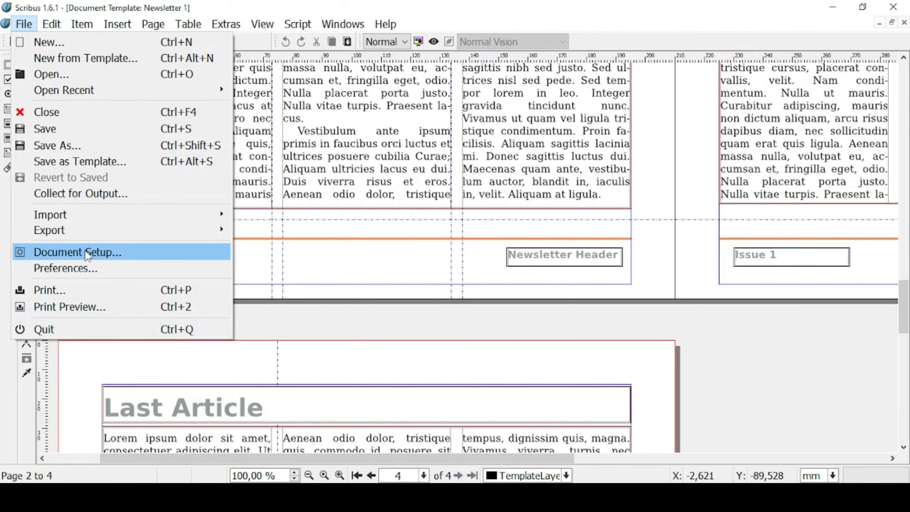
pyautogui.click(94, 268)
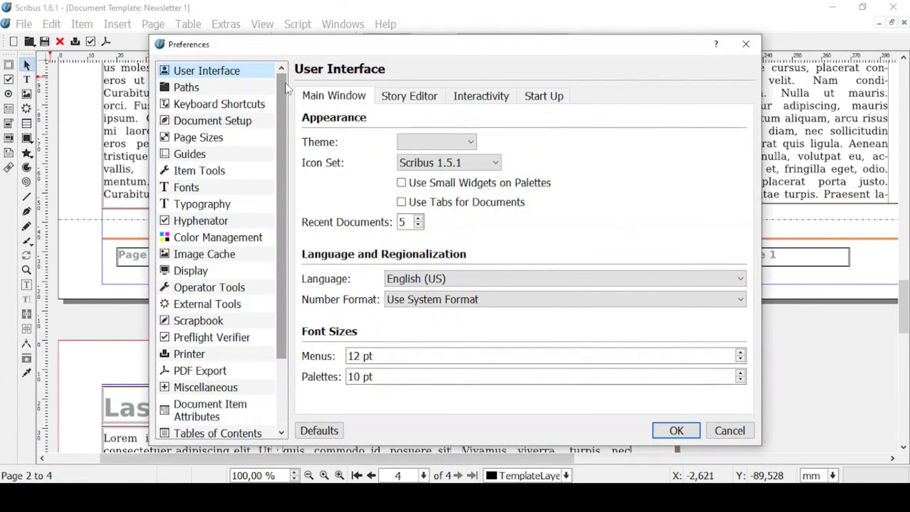
pyautogui.scroll(-2, 287, 94)
pyautogui.scroll(2, 283, 83)
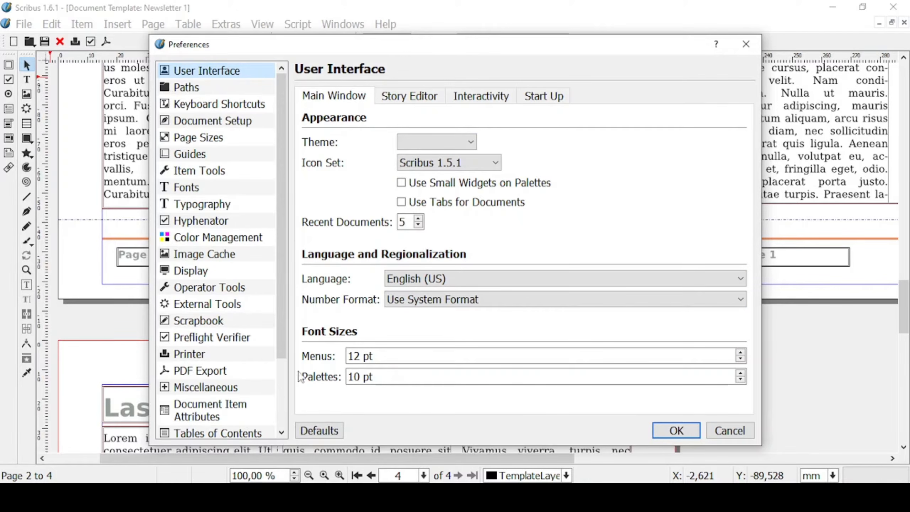
pyautogui.click(409, 96)
pyautogui.click(481, 96)
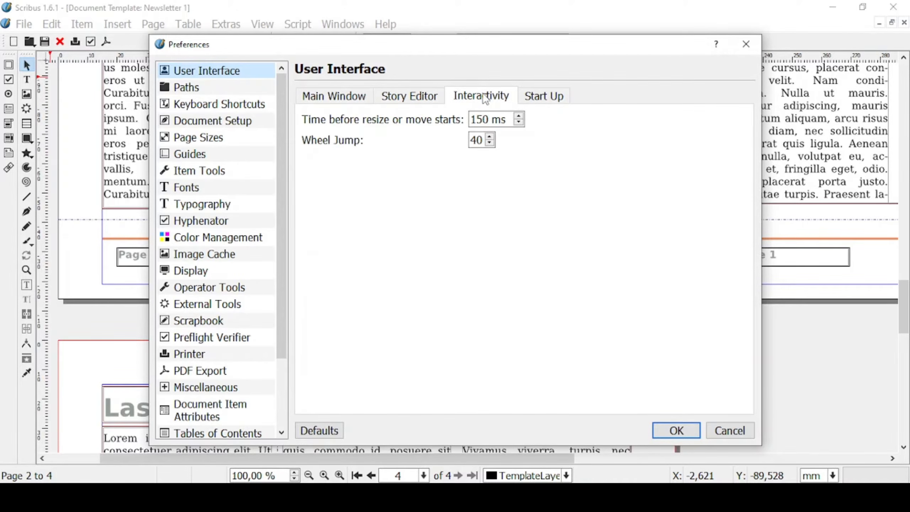
# - Search the keyboard shortcut preferences for "zoom", examine the matching actions and clear the search
pyautogui.click(195, 104)
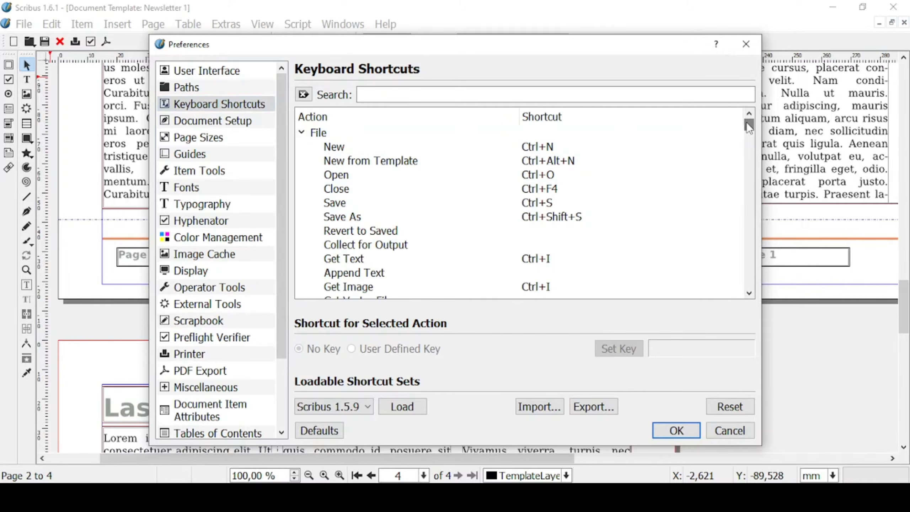
pyautogui.scroll(-1, 749, 125)
pyautogui.click(533, 94)
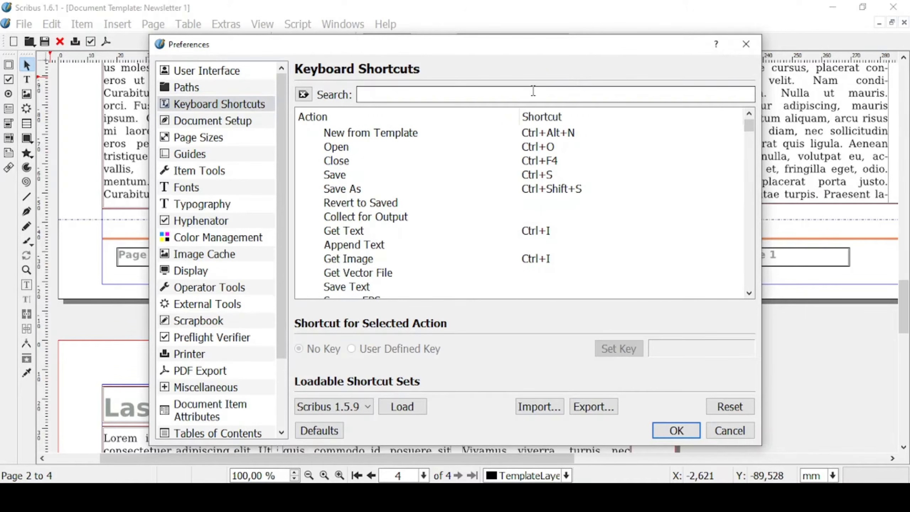
pyautogui.write('zoom')
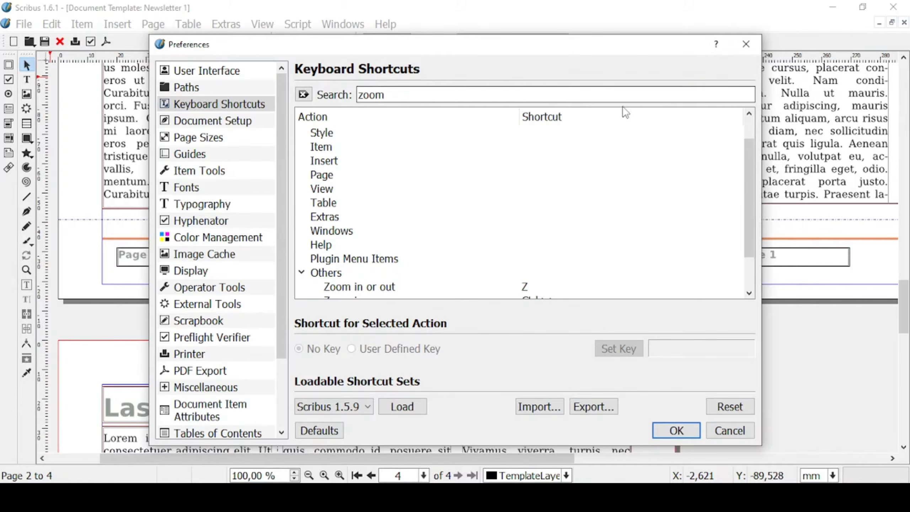
pyautogui.moveTo(753, 176); pyautogui.dragTo(749, 212)
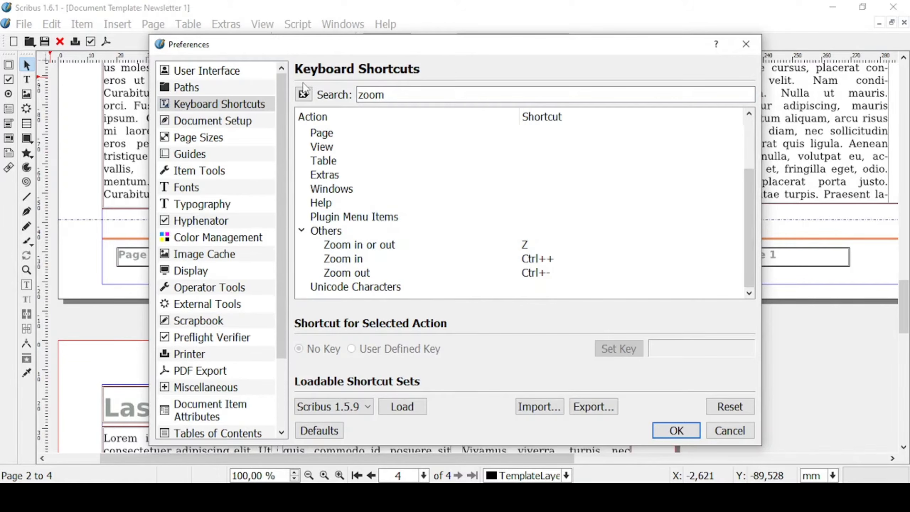
pyautogui.click(303, 94)
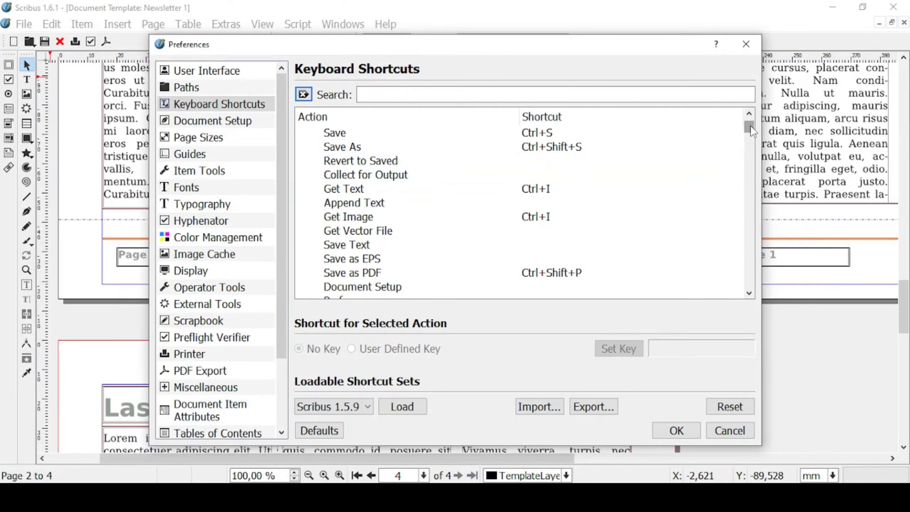
# - Give the Polygon action a user-defined shortcut, trying Ctrl+Z and settling on Ctrl+3, and save the preferences
pyautogui.moveTo(749, 127); pyautogui.dragTo(755, 171)
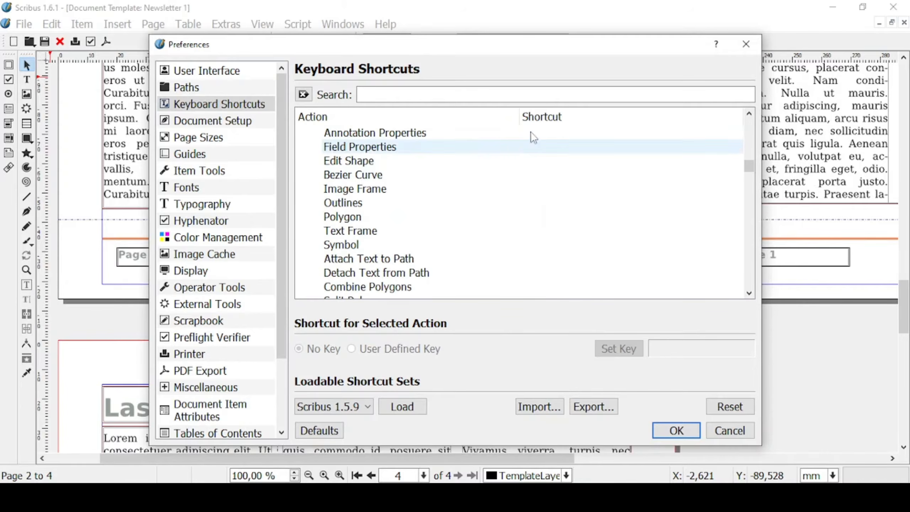
pyautogui.click(360, 217)
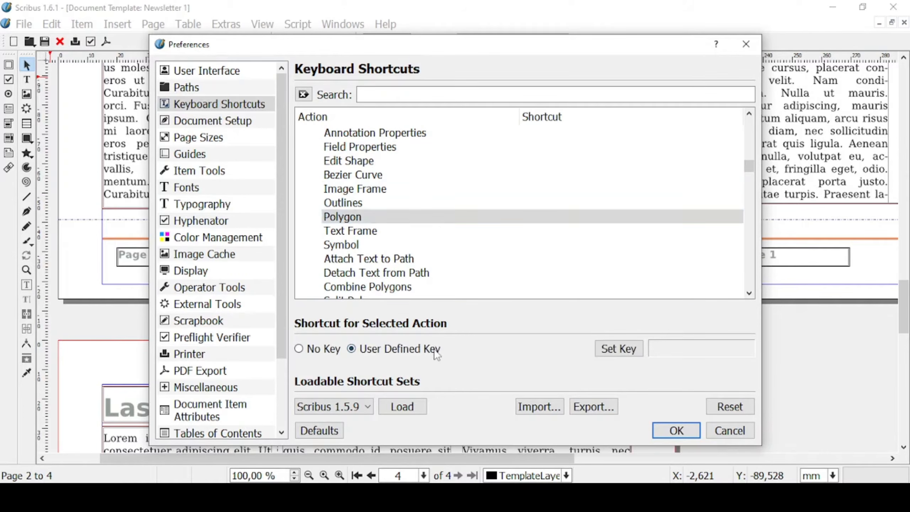
pyautogui.click(619, 350)
pyautogui.hotkey('ctrl', 'z')
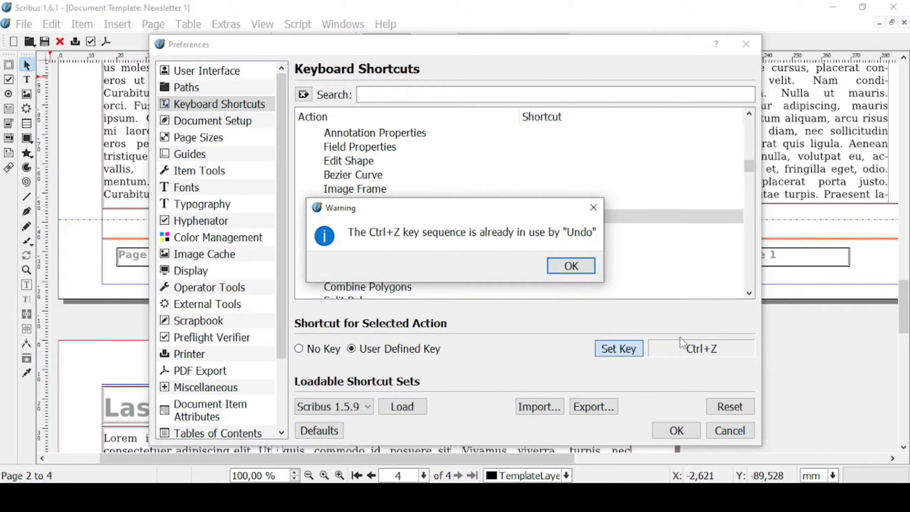
pyautogui.click(572, 266)
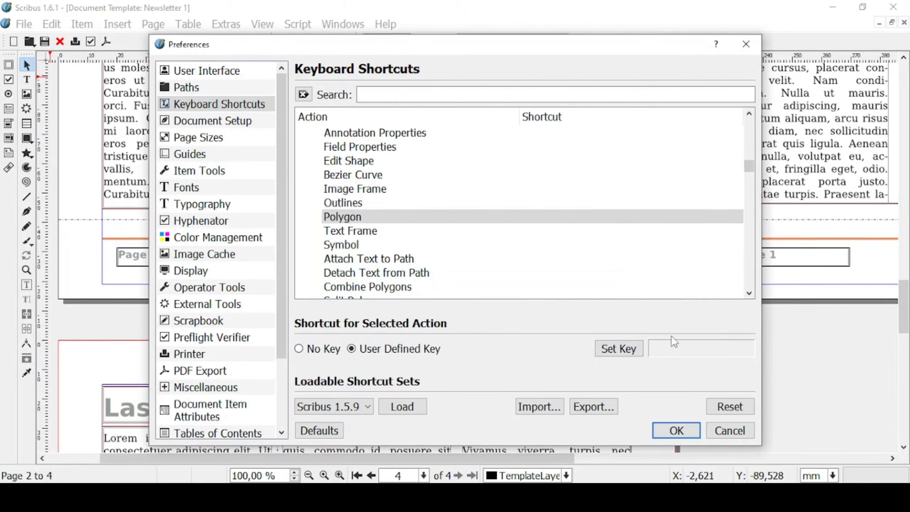
pyautogui.click(604, 342)
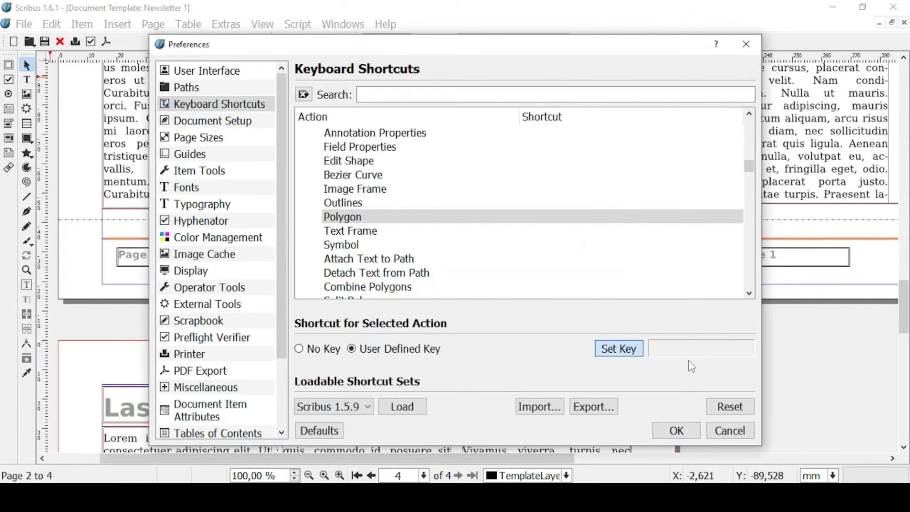
pyautogui.hotkey('ctrl', '3')
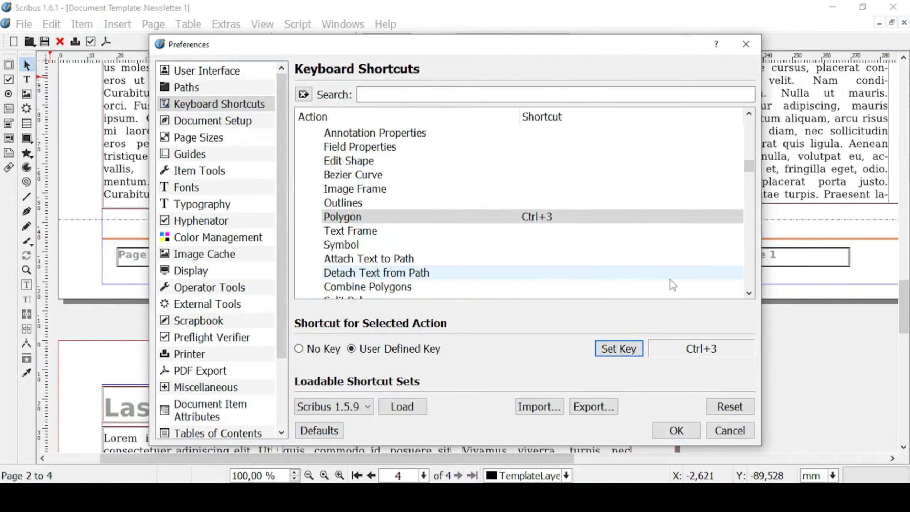
pyautogui.click(676, 431)
pyautogui.click(43, 26)
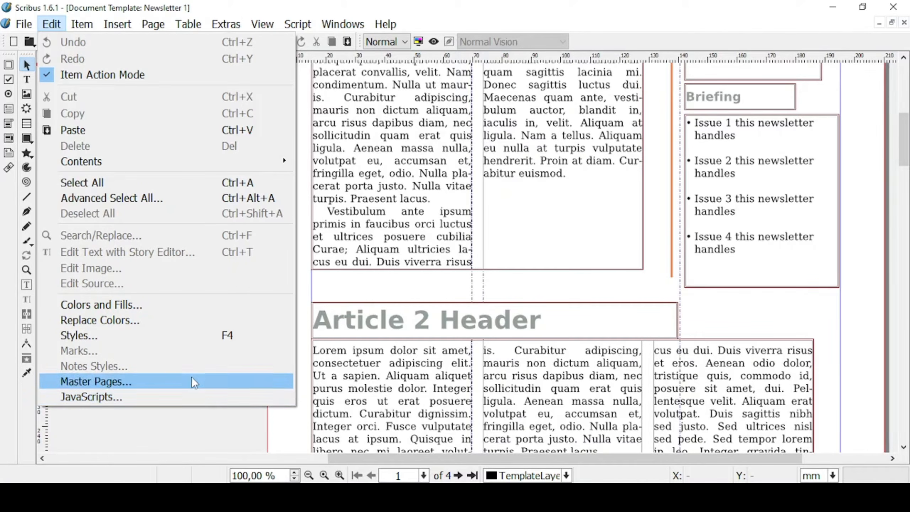
pyautogui.moveTo(82, 24)
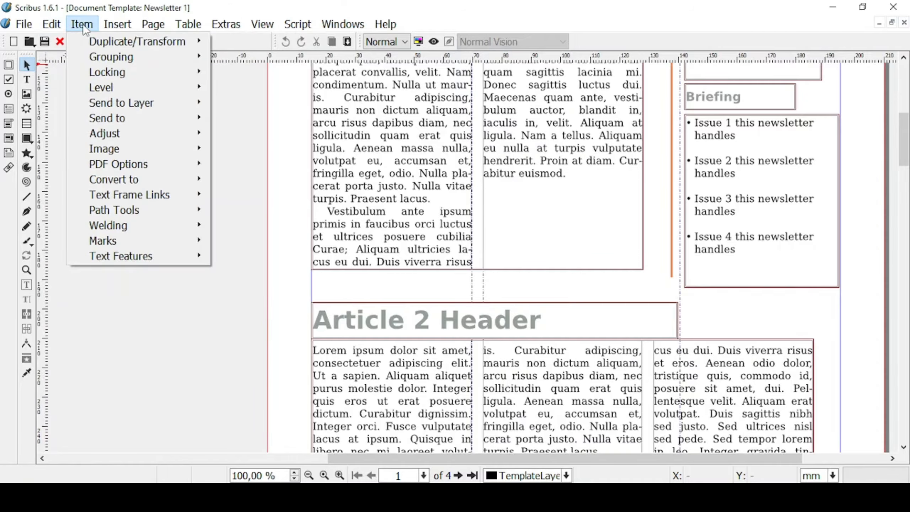
pyautogui.moveTo(97, 46)
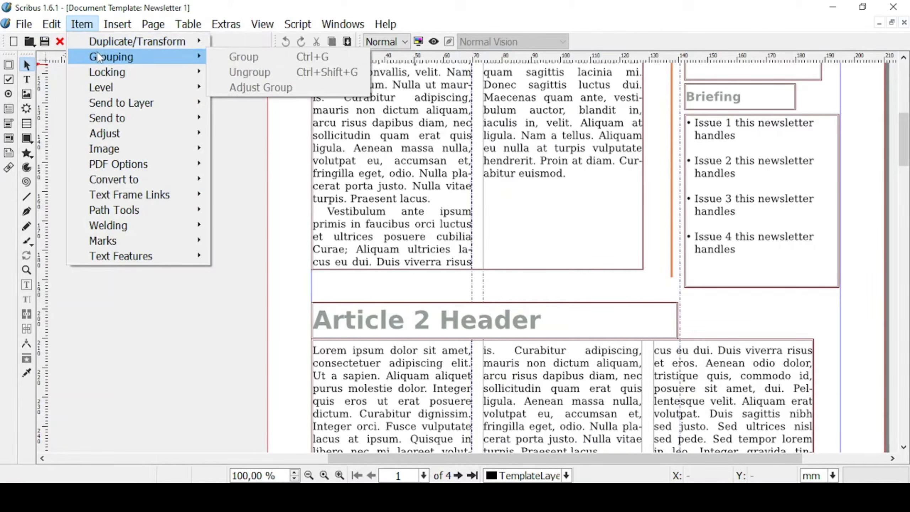
pyautogui.moveTo(136, 118)
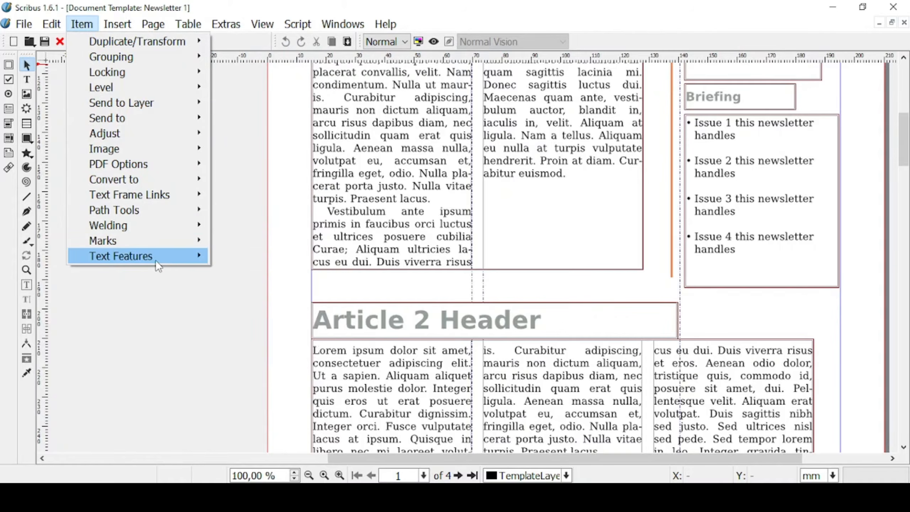
# - Insert 2 pages at the end of the newsletter, with InnerPageLeft and InnerPageRight as master pages
pyautogui.moveTo(157, 262)
pyautogui.moveTo(120, 24)
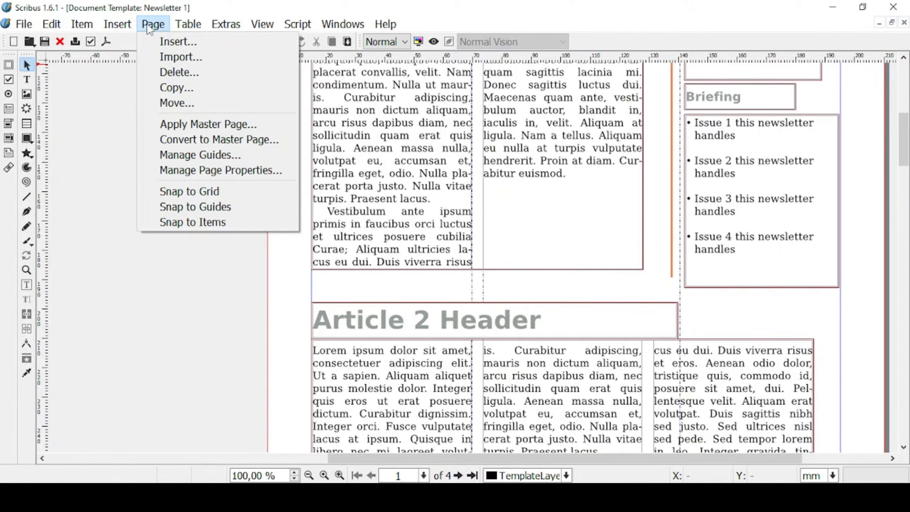
pyautogui.click(157, 42)
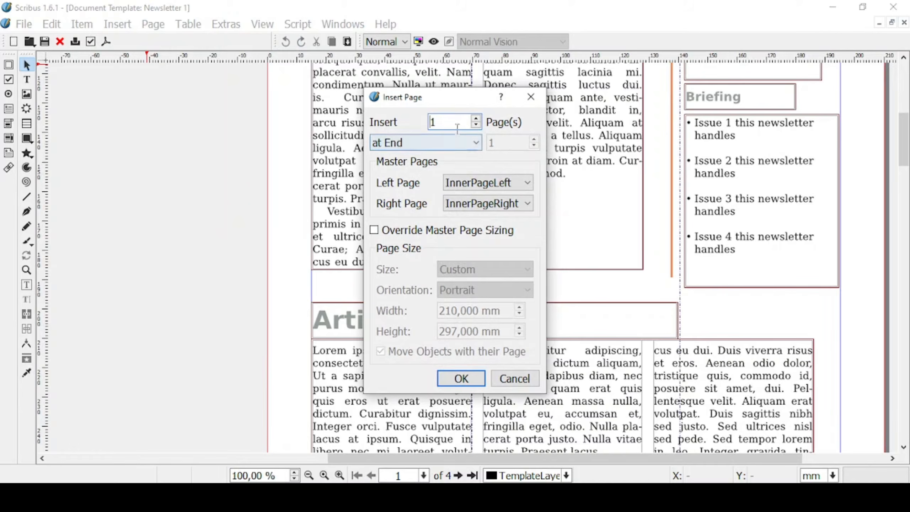
pyautogui.click(476, 120)
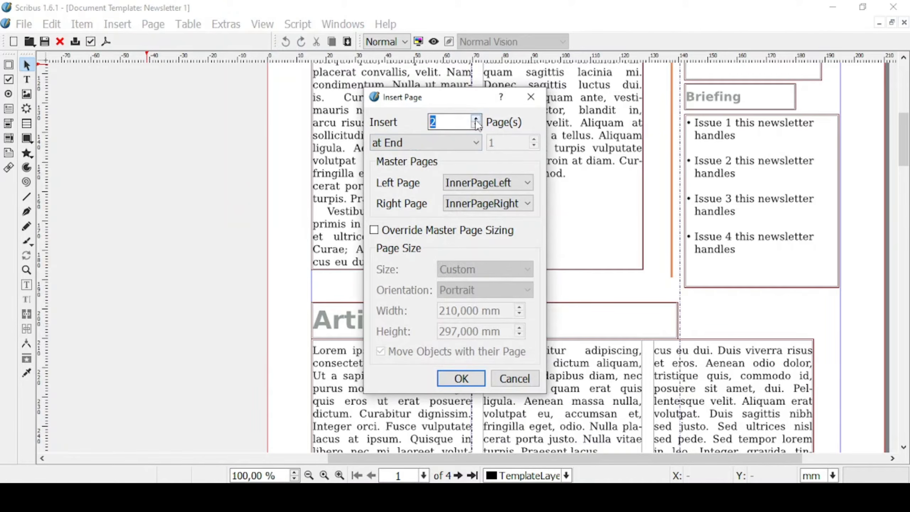
pyautogui.click(475, 144)
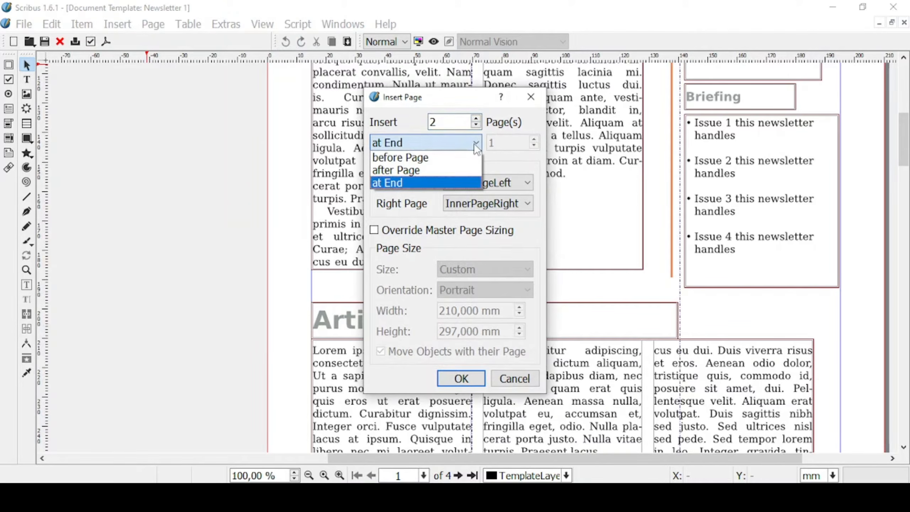
pyautogui.click(474, 143)
pyautogui.click(474, 144)
pyautogui.click(473, 144)
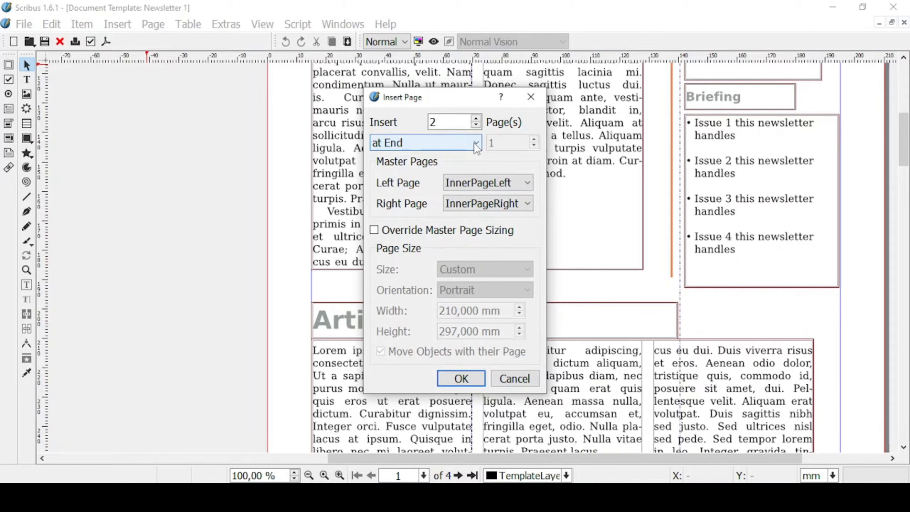
pyautogui.click(472, 384)
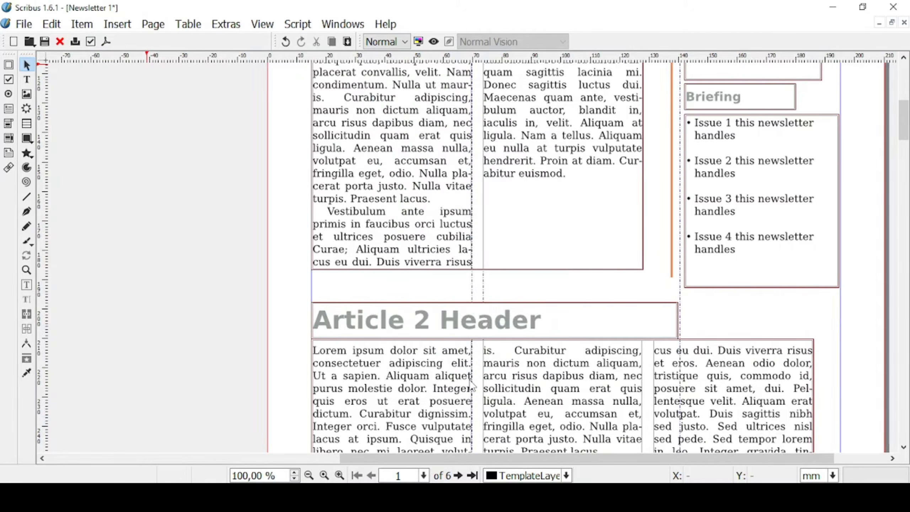
pyautogui.moveTo(905, 124)
pyautogui.mouseDown()
pyautogui.moveTo(909, 366)
pyautogui.moveTo(909, 112)
pyautogui.mouseUp()
pyautogui.click(153, 23)
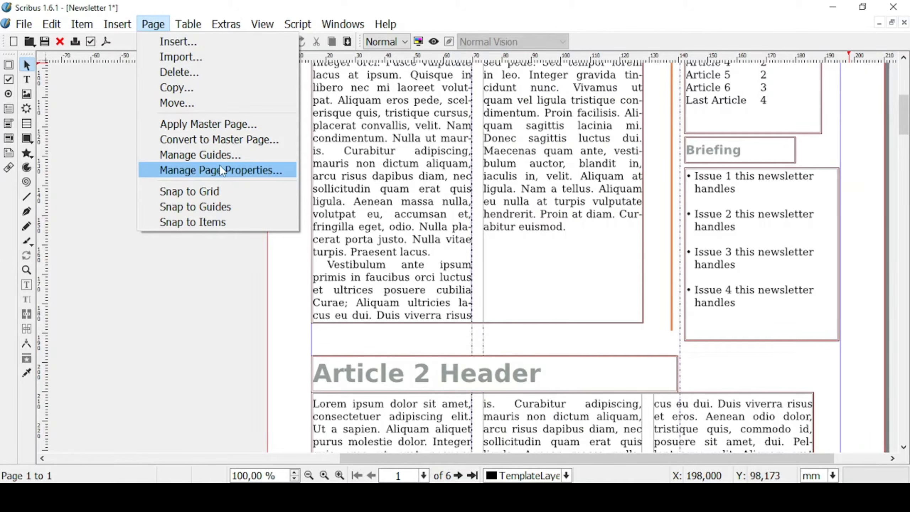
pyautogui.moveTo(182, 23)
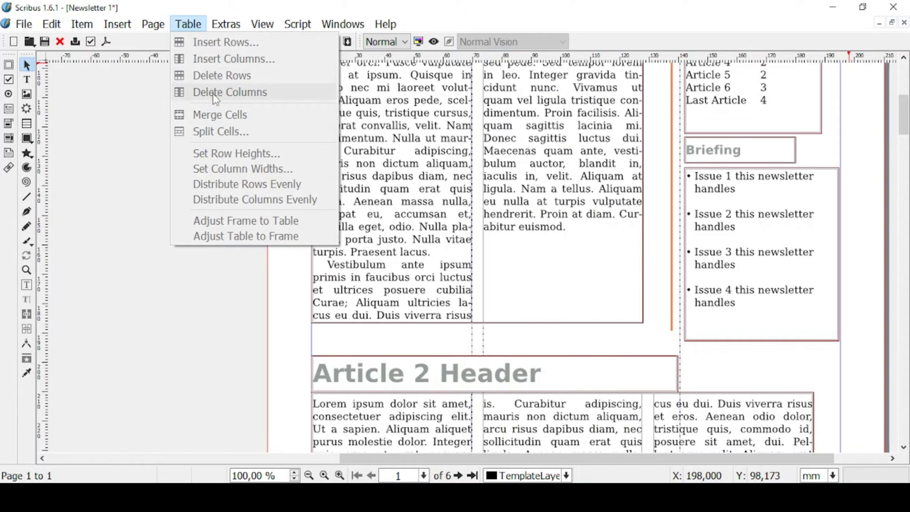
# - Turn on Preview Mode to inspect page 1 up to its header, and return to the normal editing view
pyautogui.moveTo(263, 24)
pyautogui.moveTo(270, 40)
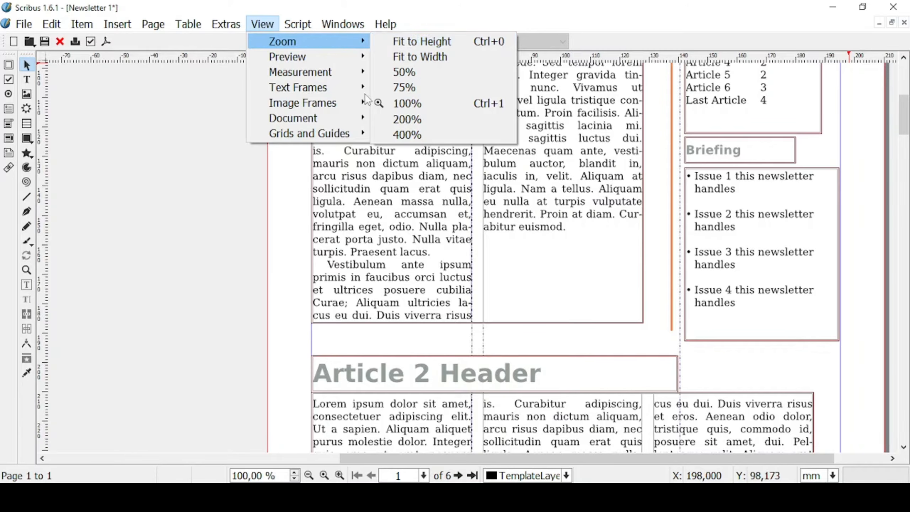
pyautogui.moveTo(359, 59)
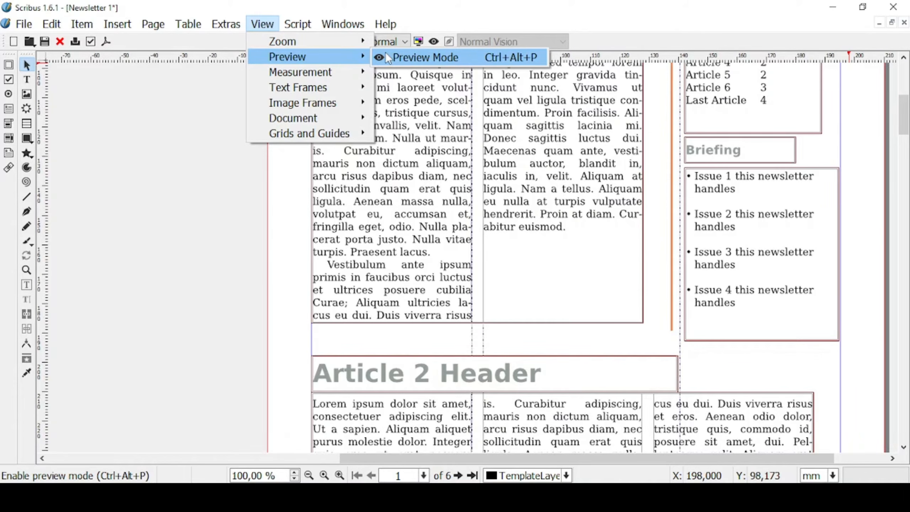
pyautogui.click(388, 58)
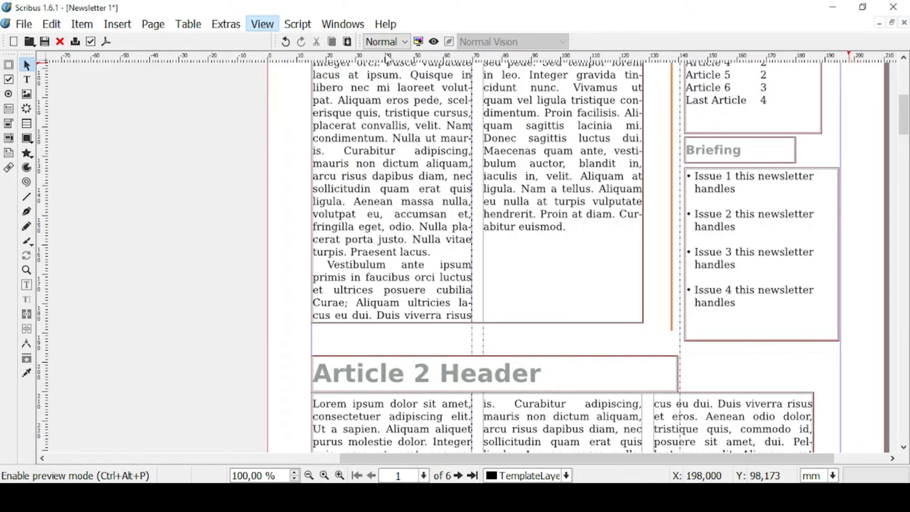
pyautogui.moveTo(907, 121); pyautogui.dragTo(878, 69)
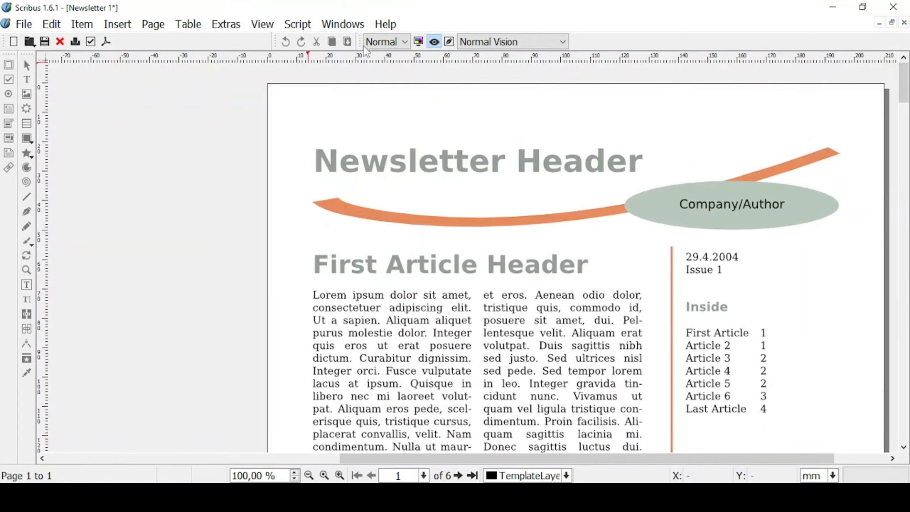
pyautogui.click(435, 42)
# - Look through the view options for measurement, text frames, image frames and document, and show the grid on the newsletter pages
pyautogui.click(262, 24)
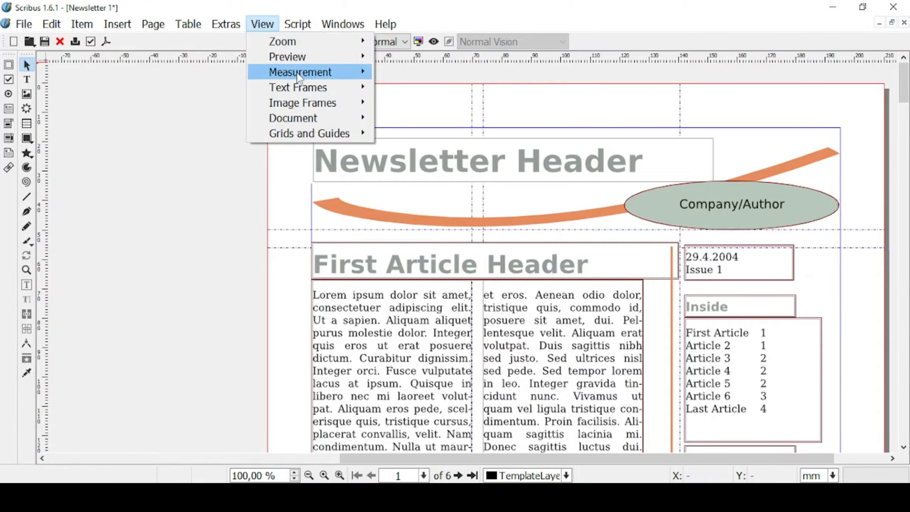
pyautogui.moveTo(297, 72)
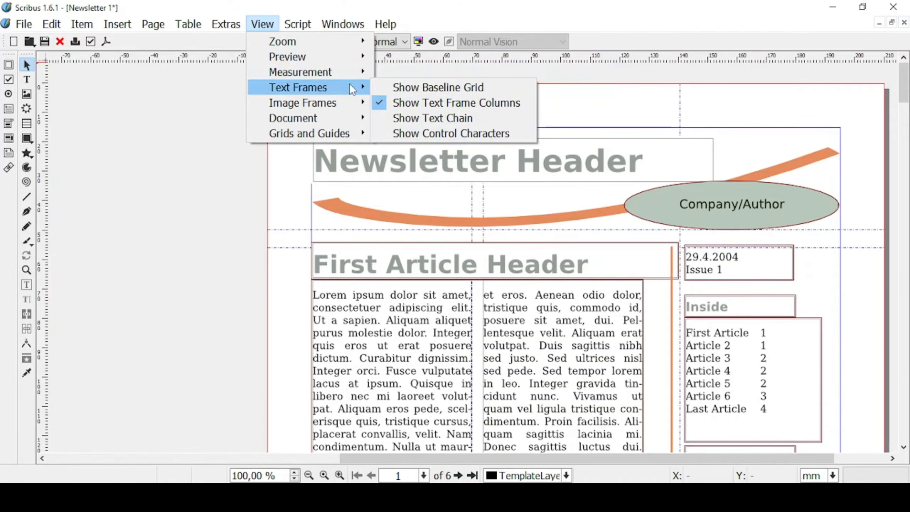
pyautogui.moveTo(354, 104)
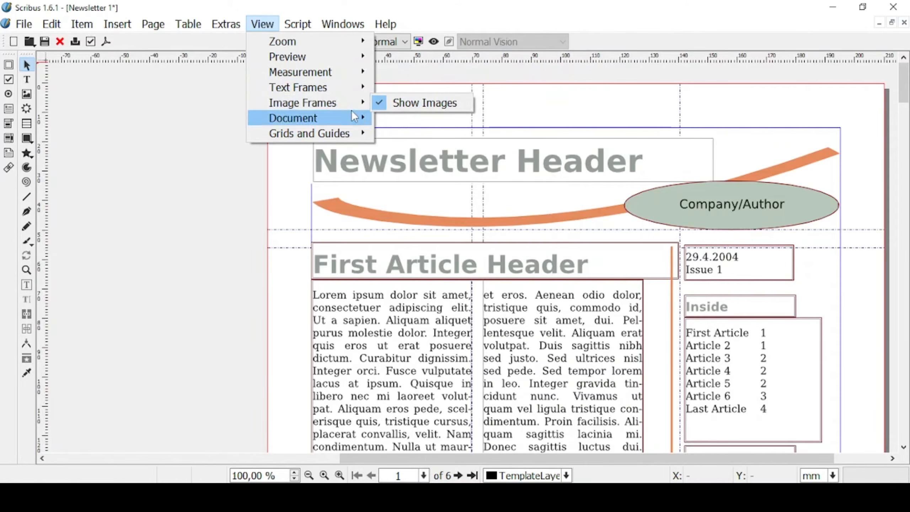
pyautogui.moveTo(350, 133)
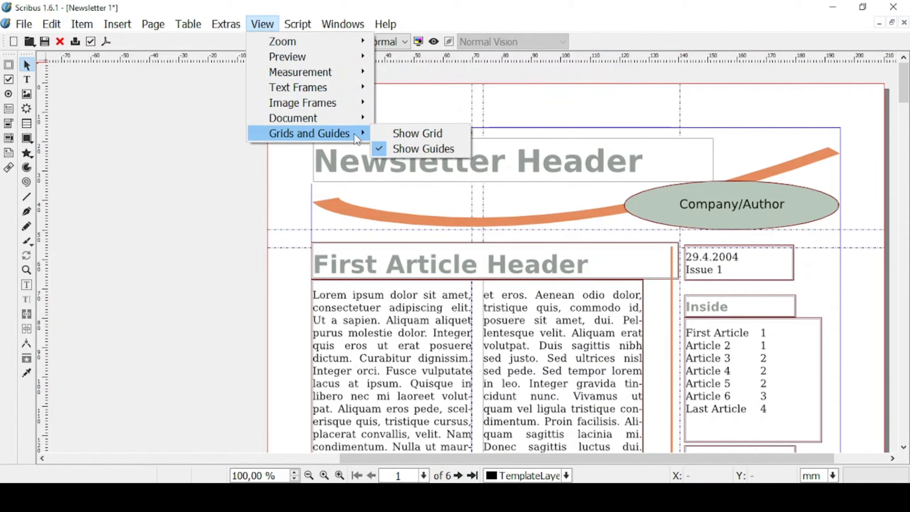
pyautogui.click(377, 133)
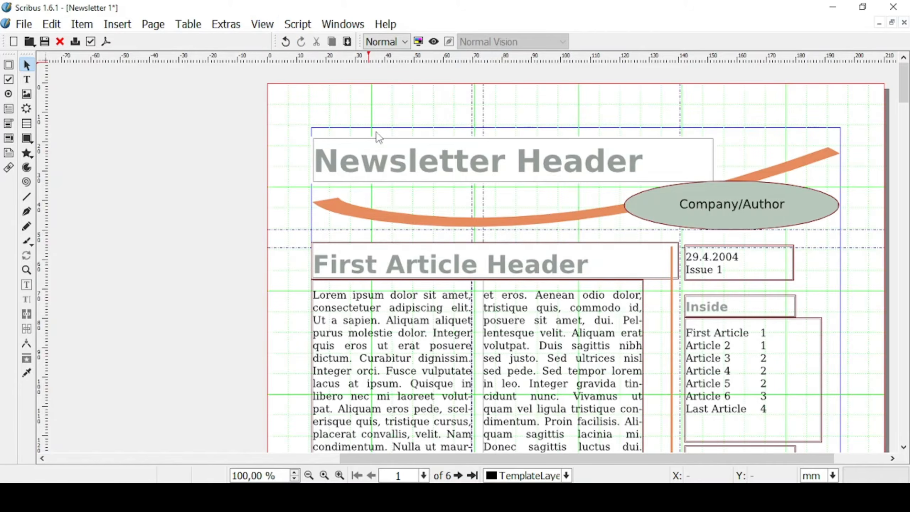
# - Search the available actions for "zoom" and examine the corresponding zoom levels among the view options
pyautogui.click(385, 24)
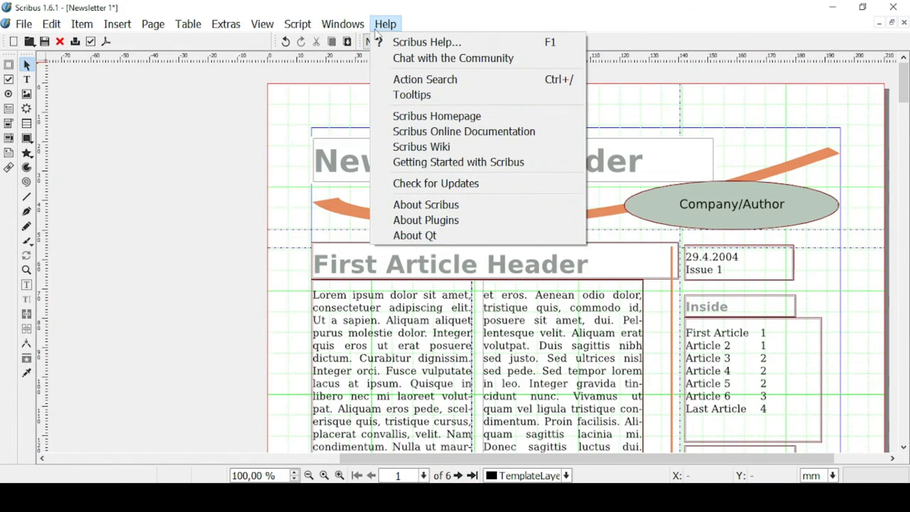
pyautogui.click(419, 77)
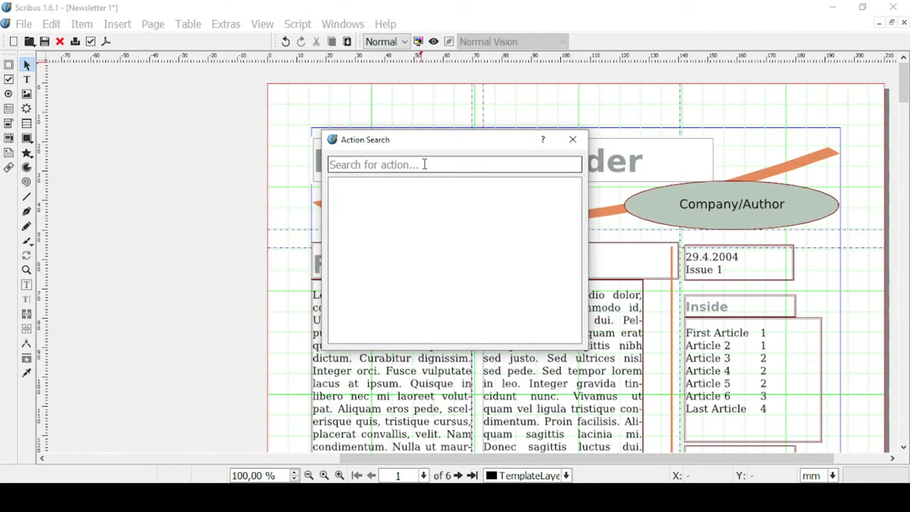
pyautogui.write('zoom')
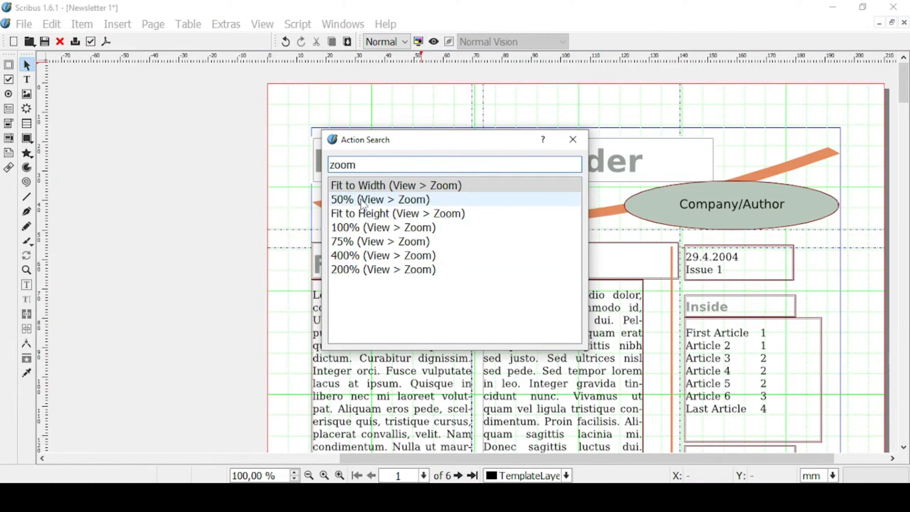
pyautogui.click(573, 139)
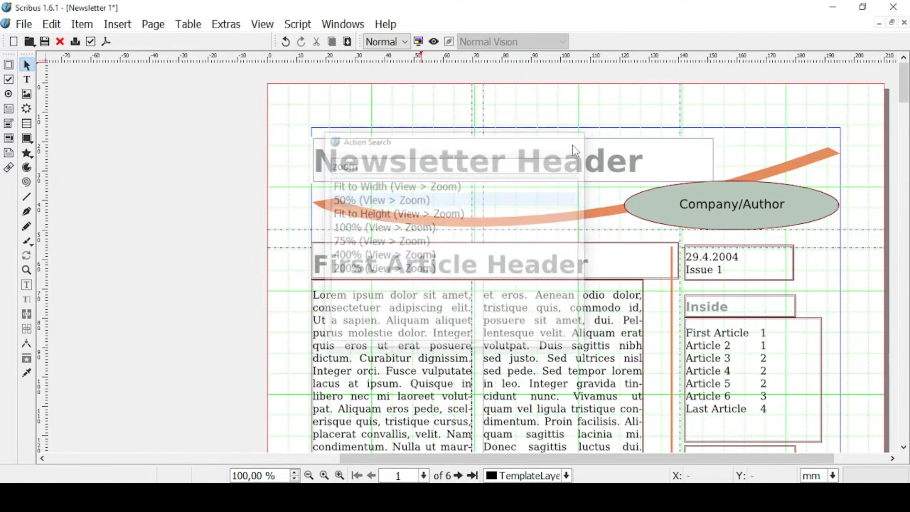
pyautogui.click(267, 26)
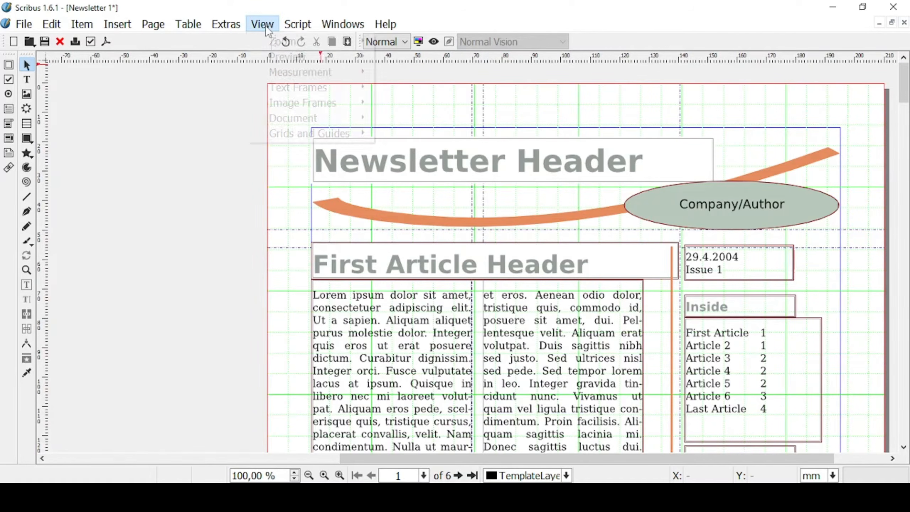
pyautogui.moveTo(273, 38)
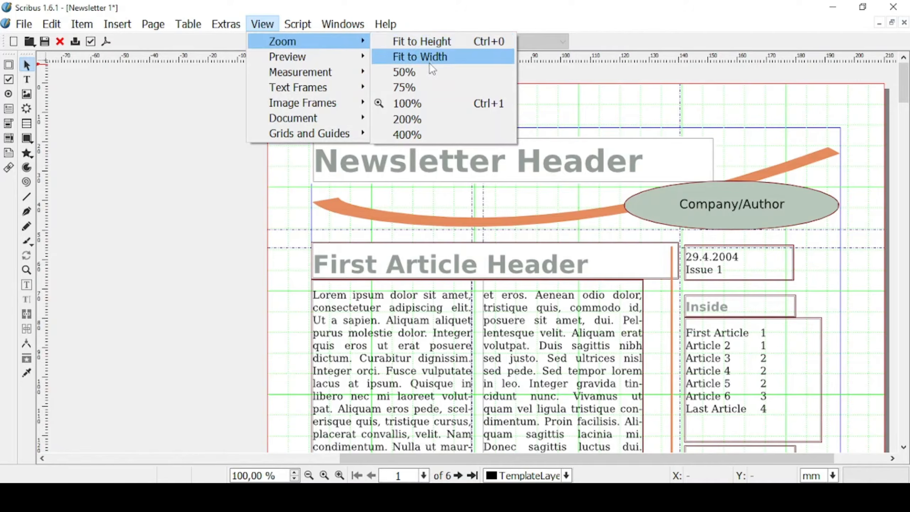
pyautogui.click(390, 26)
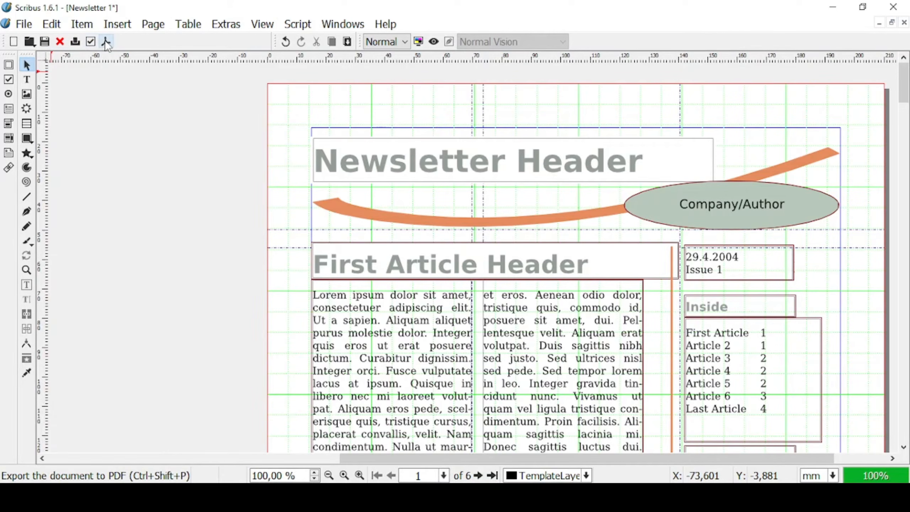
# - Rearrange the toolbars: dock the file tools vertically below the PDF tools, and the drawing tools horizontally between the preview and edit tools
pyautogui.click(285, 42)
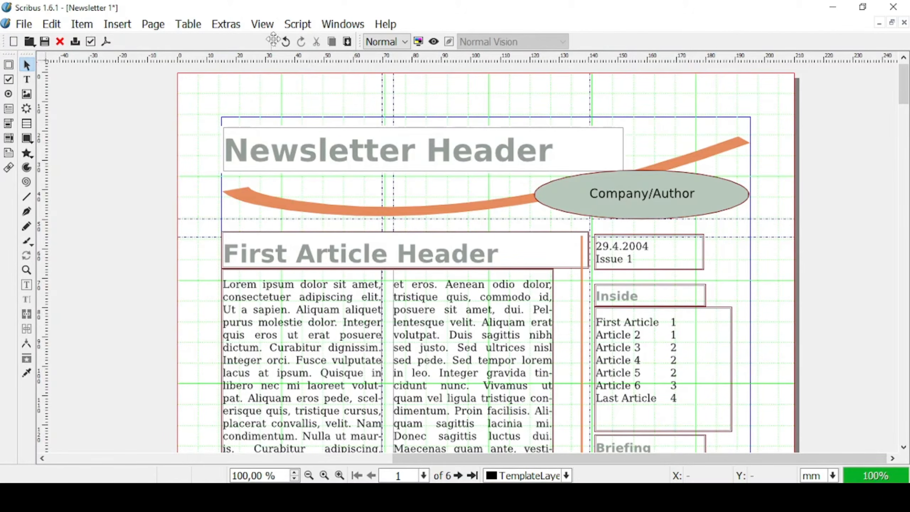
pyautogui.moveTo(273, 40); pyautogui.dragTo(588, 41)
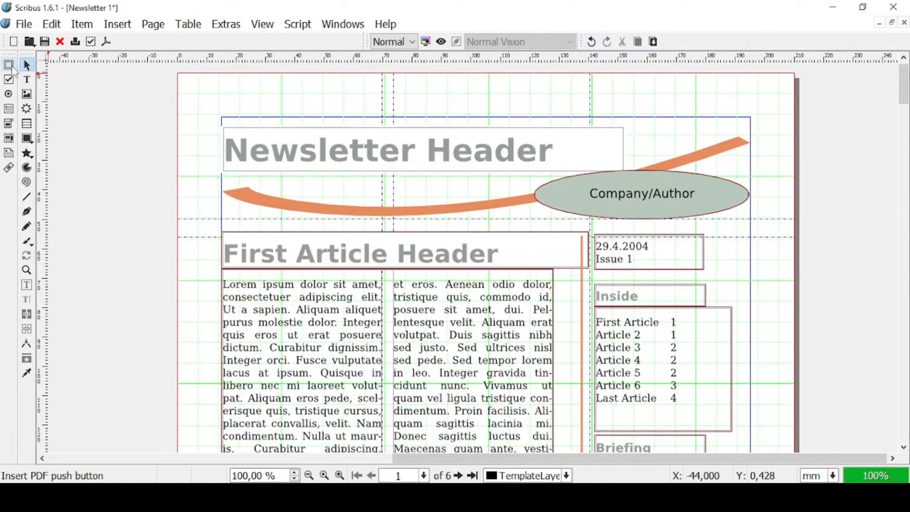
pyautogui.moveTo(4, 41); pyautogui.dragTo(7, 194)
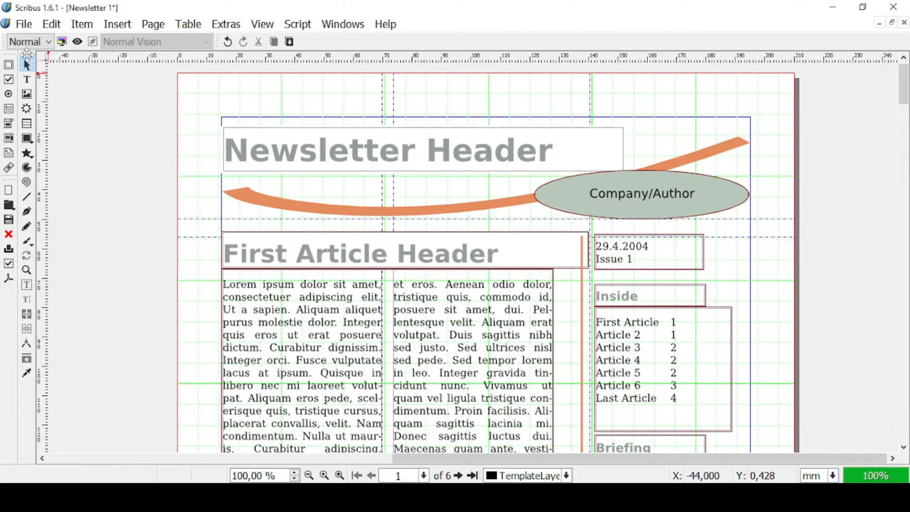
pyautogui.moveTo(22, 54); pyautogui.dragTo(86, 49)
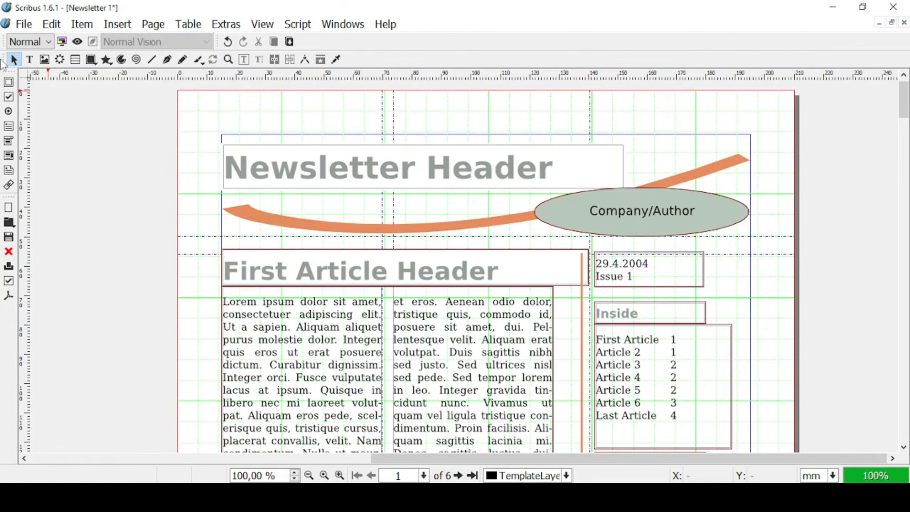
pyautogui.moveTo(3, 64); pyautogui.dragTo(226, 42)
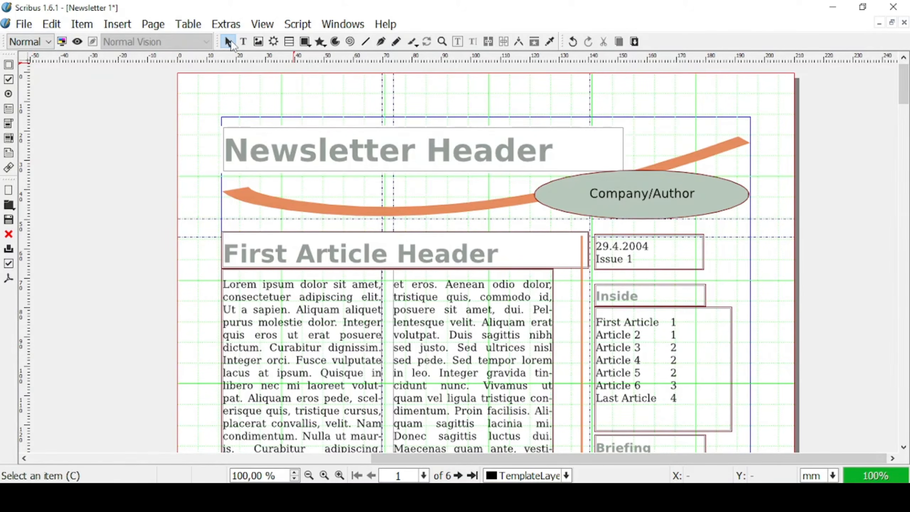
# - Insert a text frame about 118 × 51 mm over the Newsletter Header on page 1 and enter "Hello" in it
pyautogui.click(243, 42)
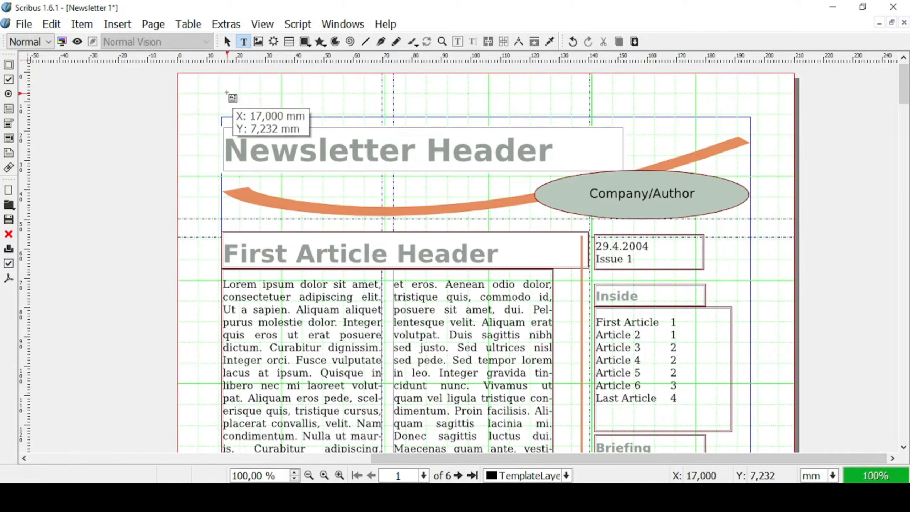
pyautogui.moveTo(225, 92); pyautogui.dragTo(572, 241)
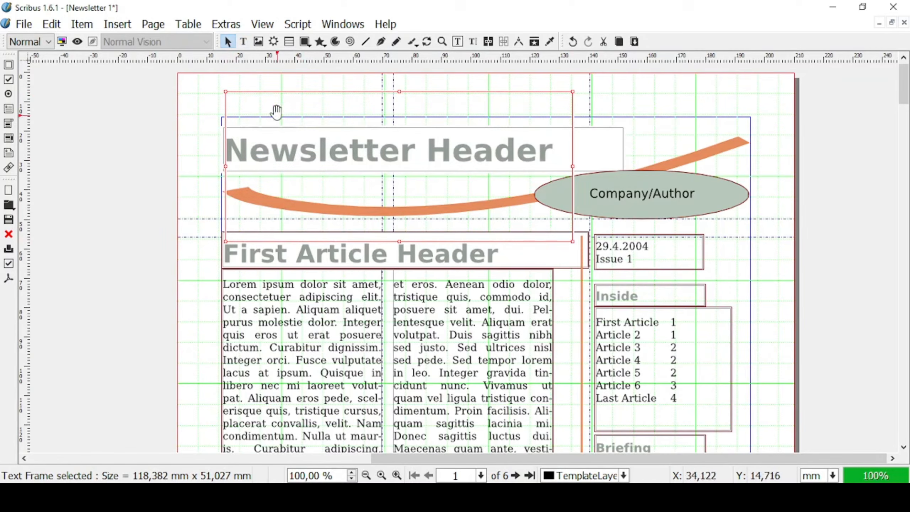
pyautogui.doubleClick(248, 112)
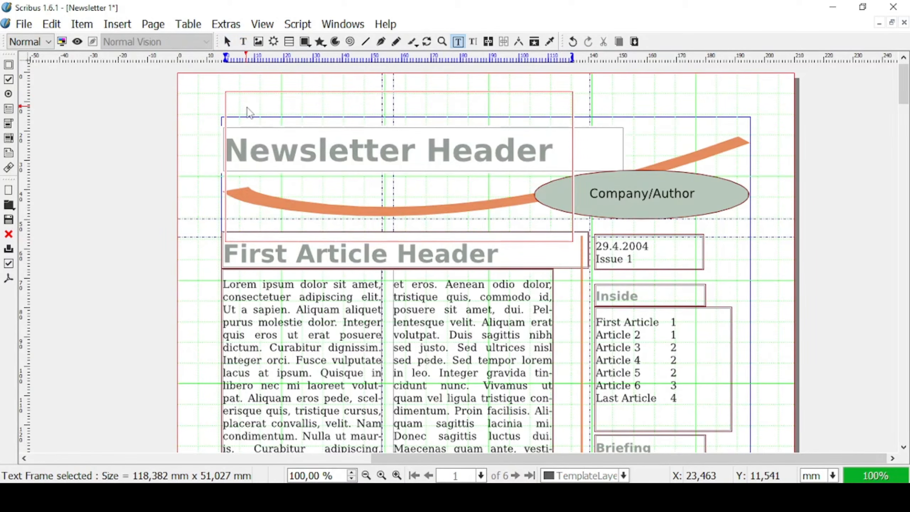
pyautogui.write('Hello')
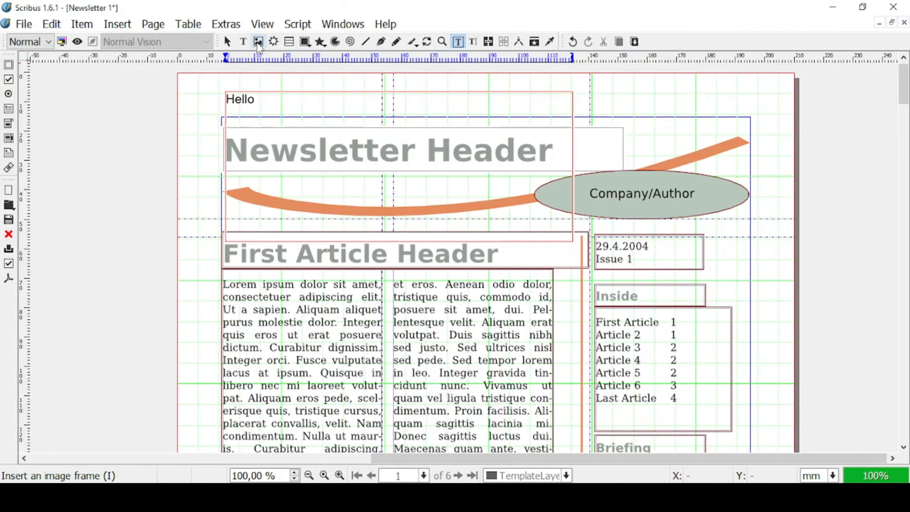
# - Insert an image frame about 52 × 47 mm over the Company/Author ellipse, and view its image file chooser without loading a picture
pyautogui.click(259, 41)
pyautogui.moveTo(587, 87); pyautogui.dragTo(741, 225)
pyautogui.rightClick(654, 148)
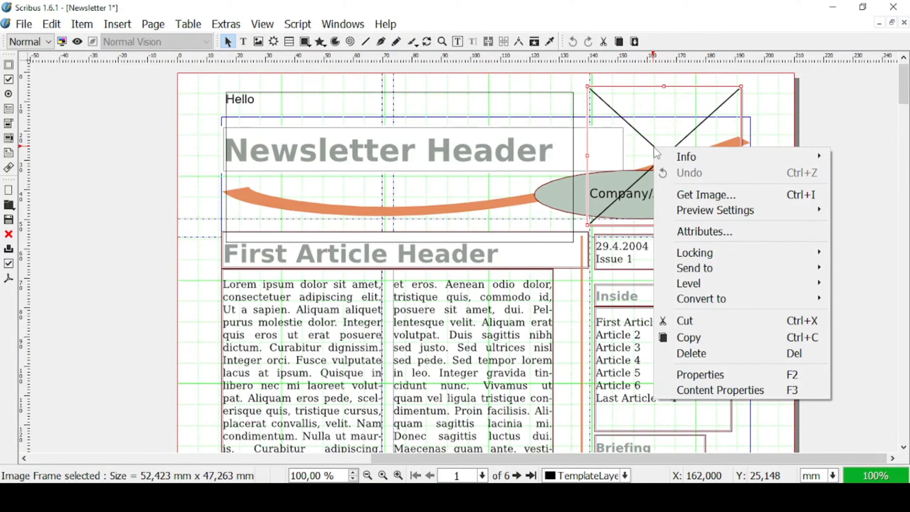
pyautogui.rightClick(665, 178)
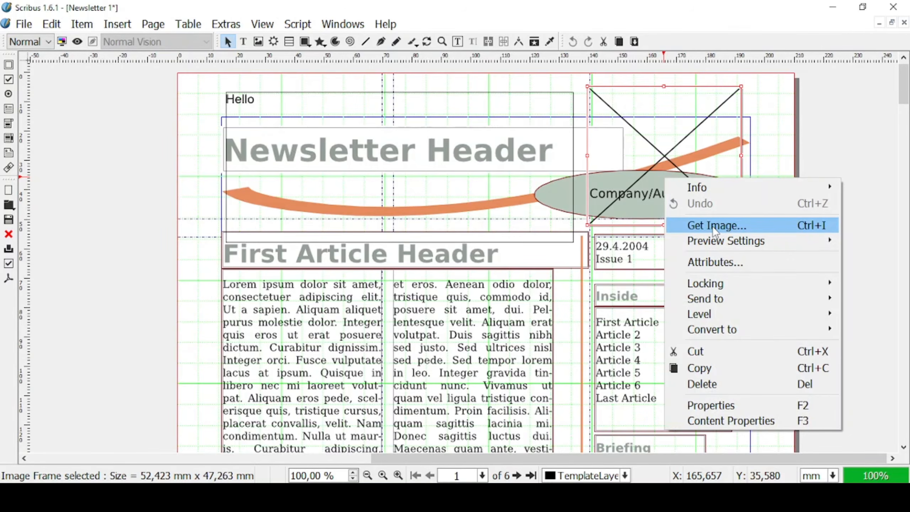
pyautogui.click(713, 226)
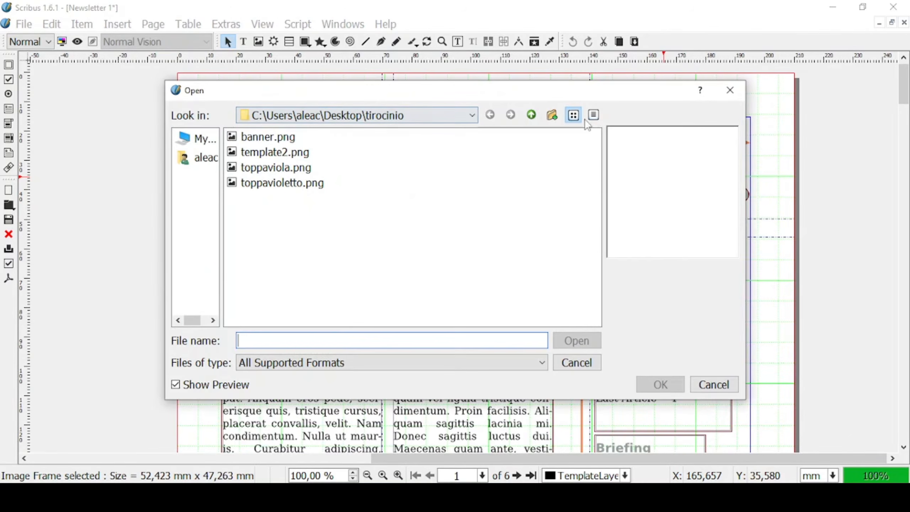
pyautogui.click(730, 90)
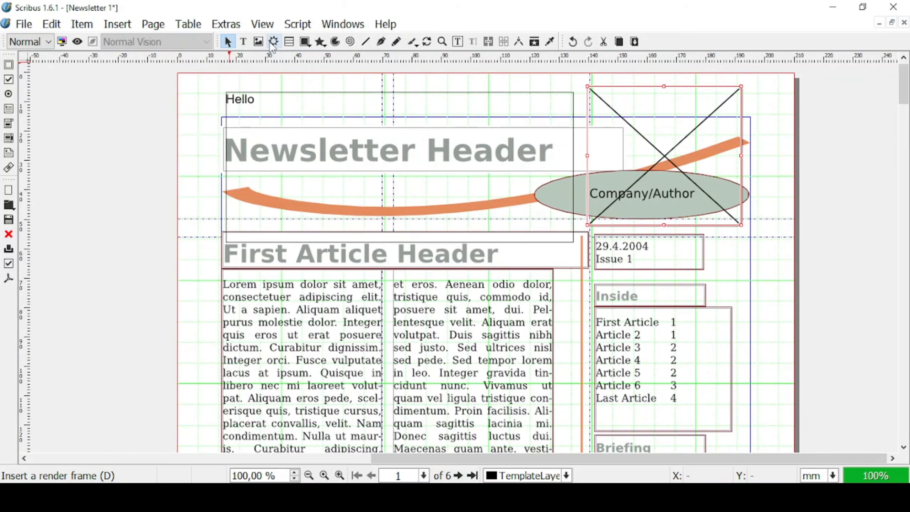
# - Insert a table about 158 × 79 mm with 4 rows and 4 columns on the empty page 5
pyautogui.click(289, 43)
pyautogui.moveTo(904, 81); pyautogui.dragTo(878, 270)
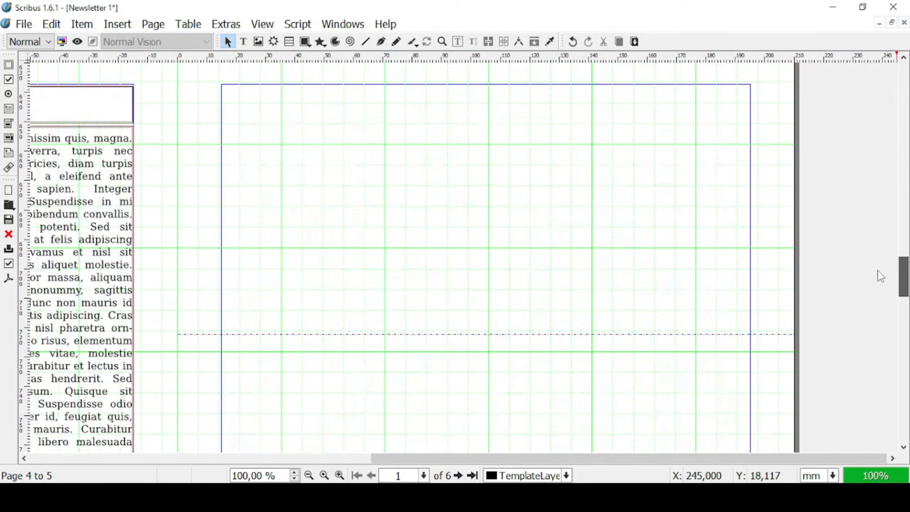
pyautogui.click(288, 42)
pyautogui.moveTo(287, 106); pyautogui.dragTo(742, 333)
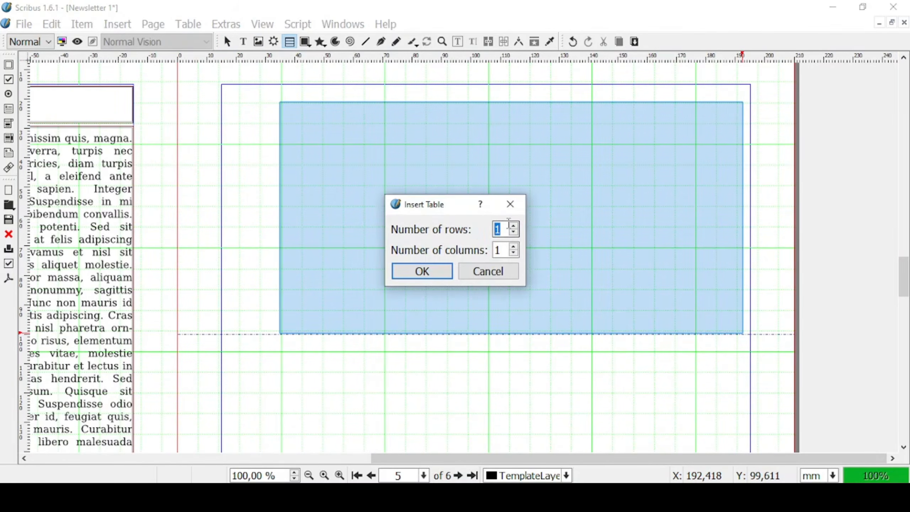
pyautogui.click(514, 248)
pyautogui.click(423, 271)
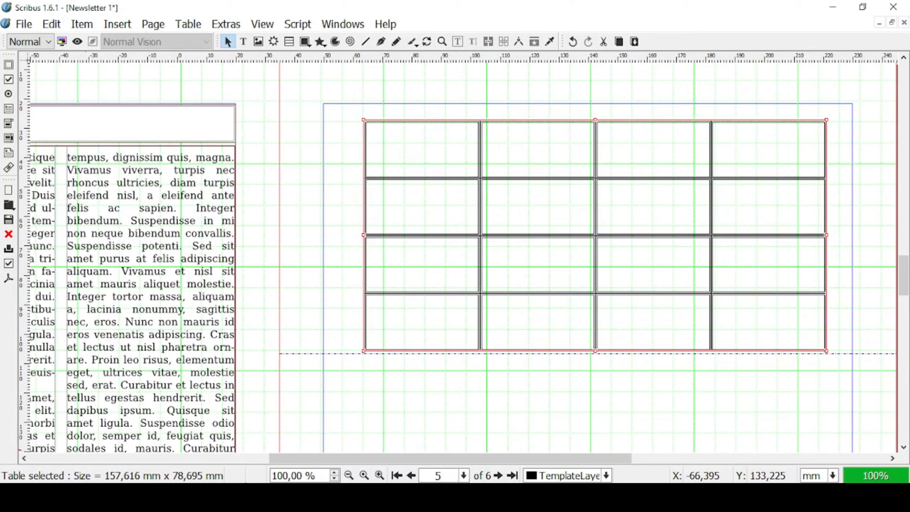
# - Examine the shape categories available for insertion, from Default Shapes to Specials
pyautogui.click(308, 46)
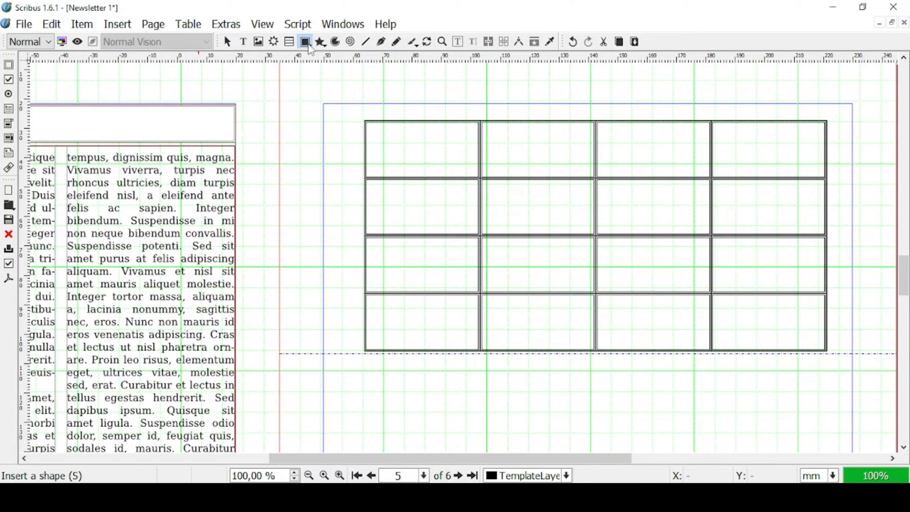
pyautogui.click(305, 46)
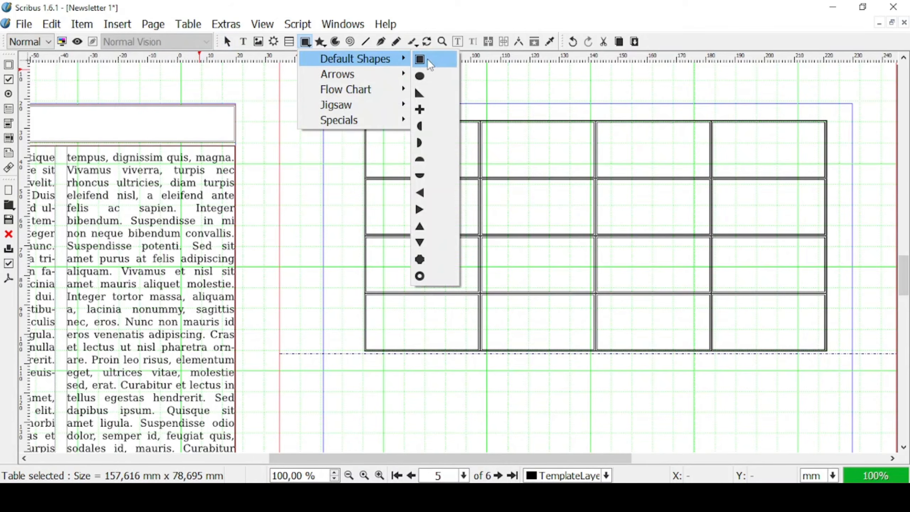
pyautogui.moveTo(388, 89)
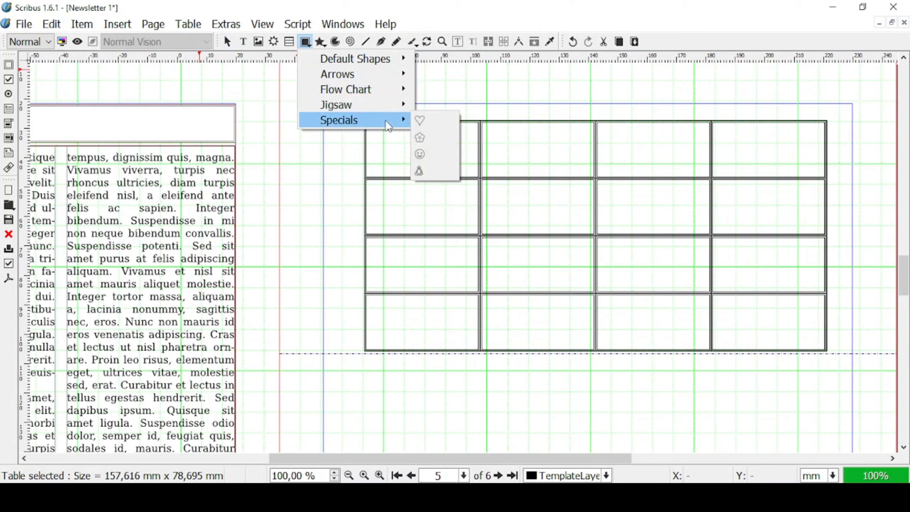
# - Set the number of corners in the polygon properties to 9
pyautogui.click(324, 45)
pyautogui.click(329, 53)
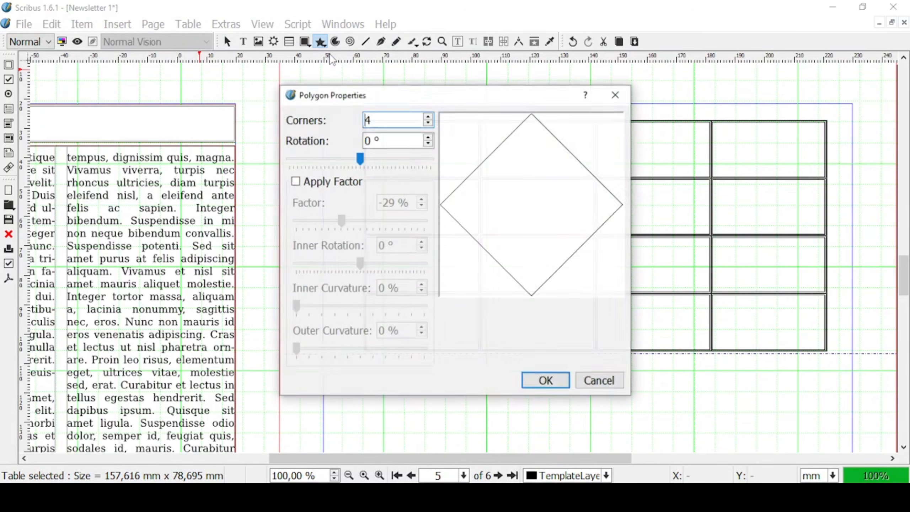
pyautogui.click(428, 117)
pyautogui.click(428, 117)
pyautogui.click(428, 116)
pyautogui.click(428, 117)
pyautogui.click(429, 117)
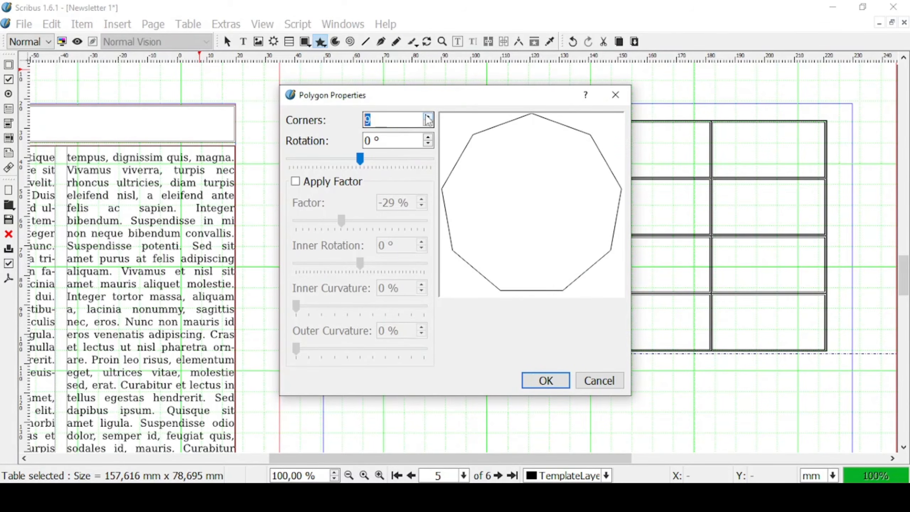
pyautogui.press('Return')
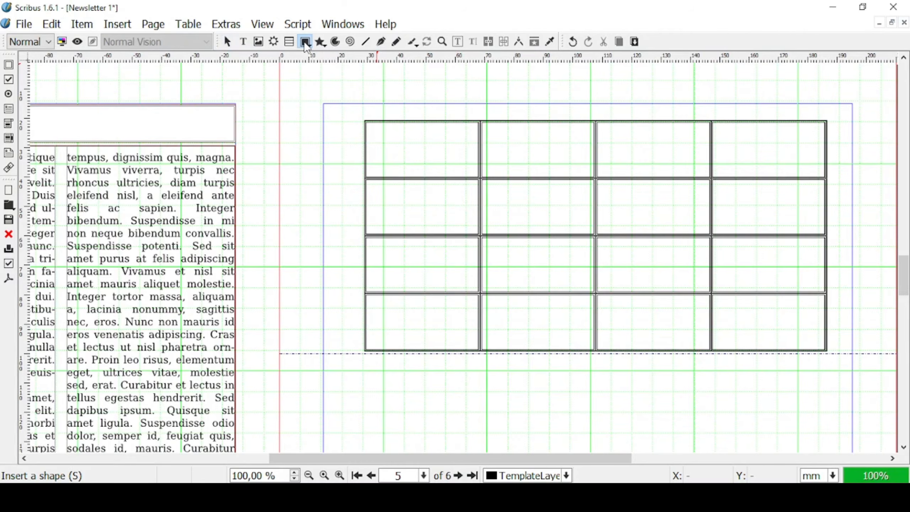
# - Insert an arc over the table's upper-left cells and a spiral about 69 × 57 mm beside it
pyautogui.click(335, 41)
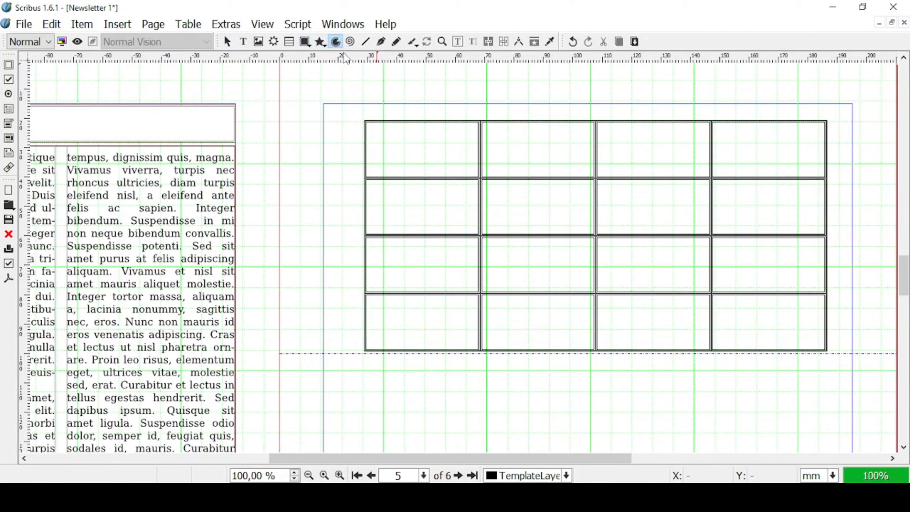
pyautogui.moveTo(341, 80); pyautogui.dragTo(512, 261)
pyautogui.click(351, 42)
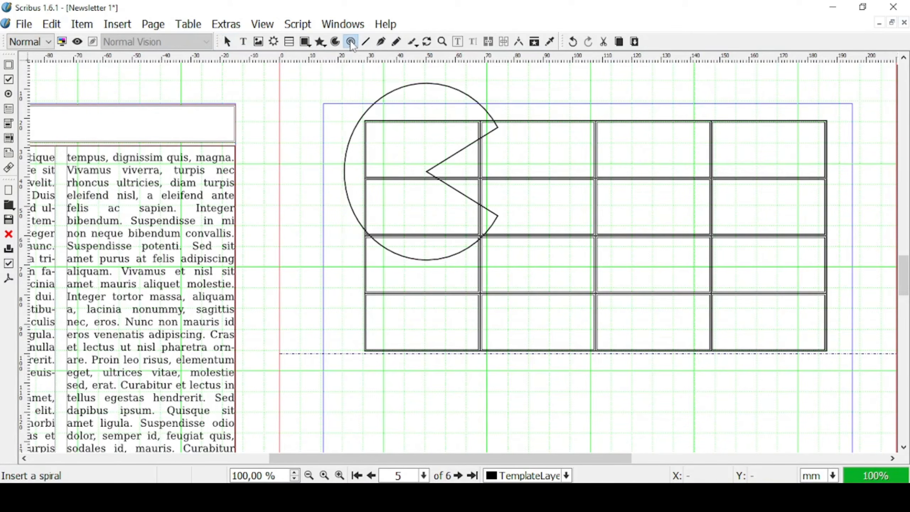
pyautogui.moveTo(518, 95)
pyautogui.mouseDown()
pyautogui.moveTo(665, 258)
pyautogui.moveTo(724, 264)
pyautogui.mouseUp()
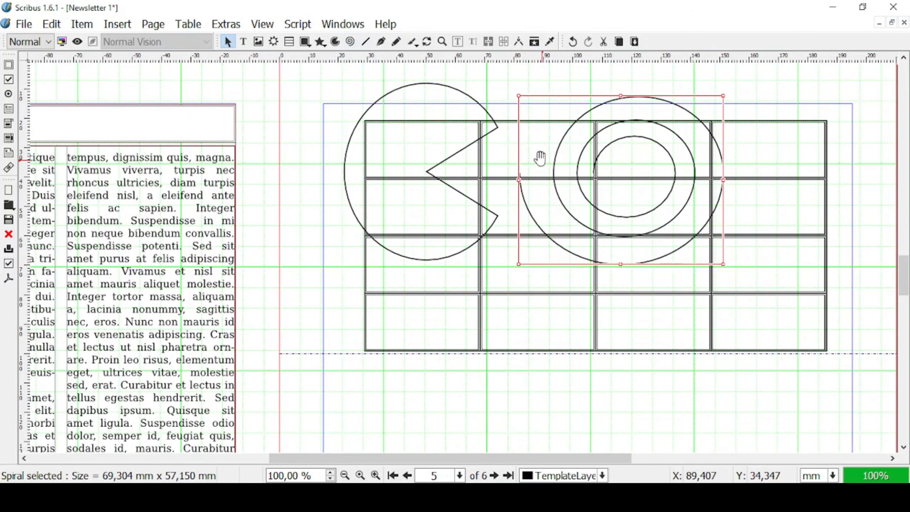
# - Draw straight lines, a Bézier curve and a looping freehand line about 83 × 66 mm across the table's lower half
pyautogui.click(366, 42)
pyautogui.moveTo(333, 272); pyautogui.dragTo(585, 357)
pyautogui.click(381, 42)
pyautogui.moveTo(572, 328)
pyautogui.mouseDown()
pyautogui.moveTo(611, 307)
pyautogui.moveTo(655, 393)
pyautogui.moveTo(804, 364)
pyautogui.moveTo(726, 273)
pyautogui.moveTo(754, 322)
pyautogui.moveTo(714, 223)
pyautogui.mouseUp()
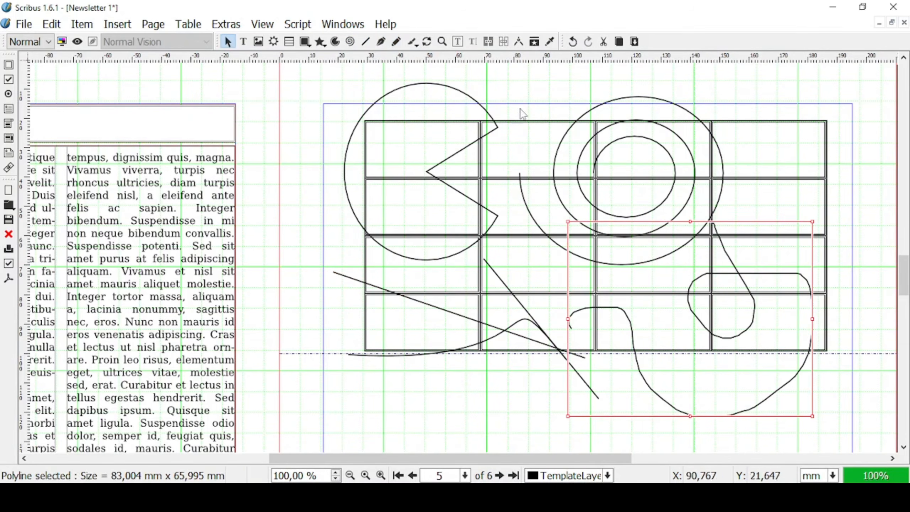
# - Draw a looping calligraphic line about 173 × 62 mm across the table and shift it slightly up
pyautogui.click(412, 43)
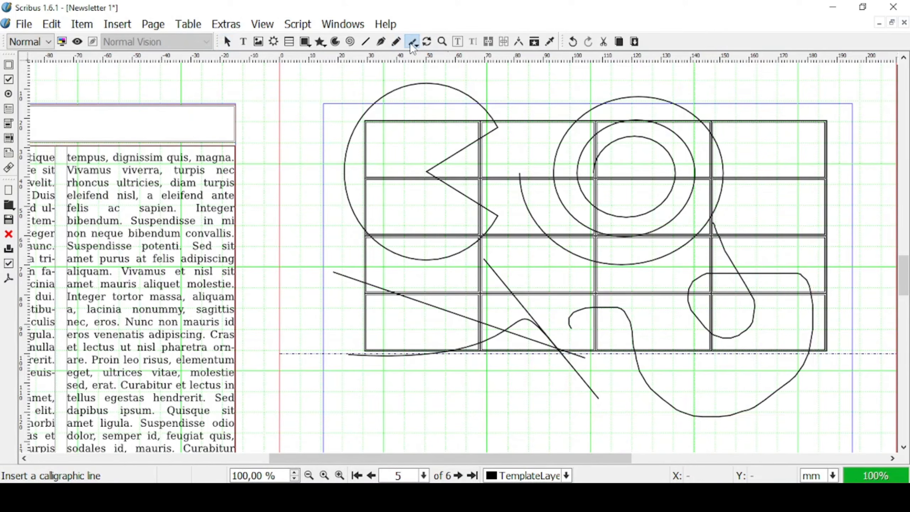
pyautogui.moveTo(334, 225)
pyautogui.mouseDown()
pyautogui.moveTo(354, 171)
pyautogui.moveTo(388, 176)
pyautogui.moveTo(429, 261)
pyautogui.moveTo(528, 306)
pyautogui.moveTo(527, 213)
pyautogui.moveTo(396, 188)
pyautogui.moveTo(344, 255)
pyautogui.moveTo(333, 198)
pyautogui.moveTo(466, 265)
pyautogui.moveTo(574, 172)
pyautogui.moveTo(515, 173)
pyautogui.moveTo(628, 258)
pyautogui.moveTo(832, 231)
pyautogui.mouseUp()
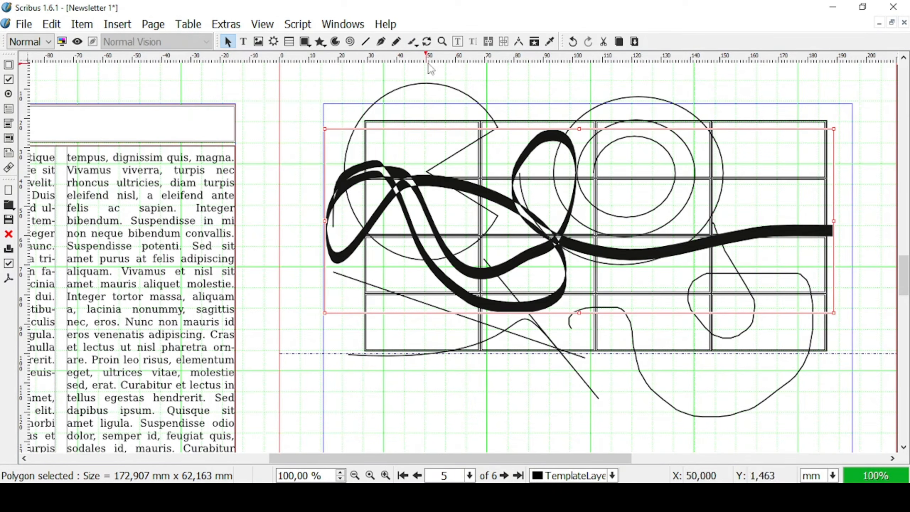
pyautogui.click(428, 41)
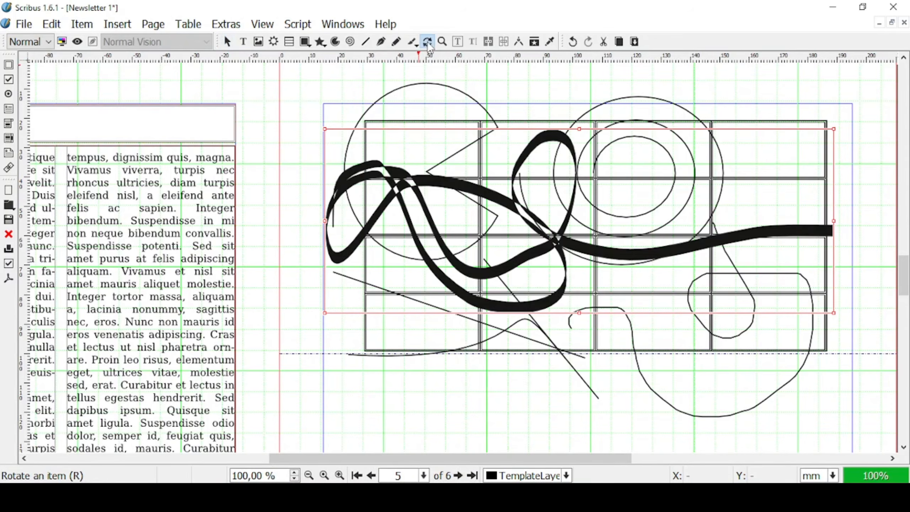
pyautogui.moveTo(350, 147); pyautogui.dragTo(354, 139)
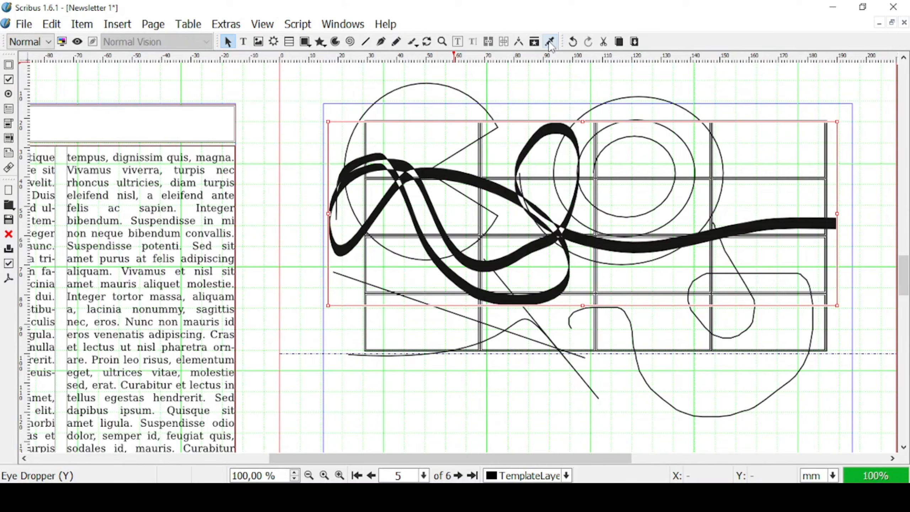
# - Undo the practice objects on page 5, from the calligraphic line back through the curves, lines, spiral, arc and table
pyautogui.click(573, 42)
pyautogui.click(573, 43)
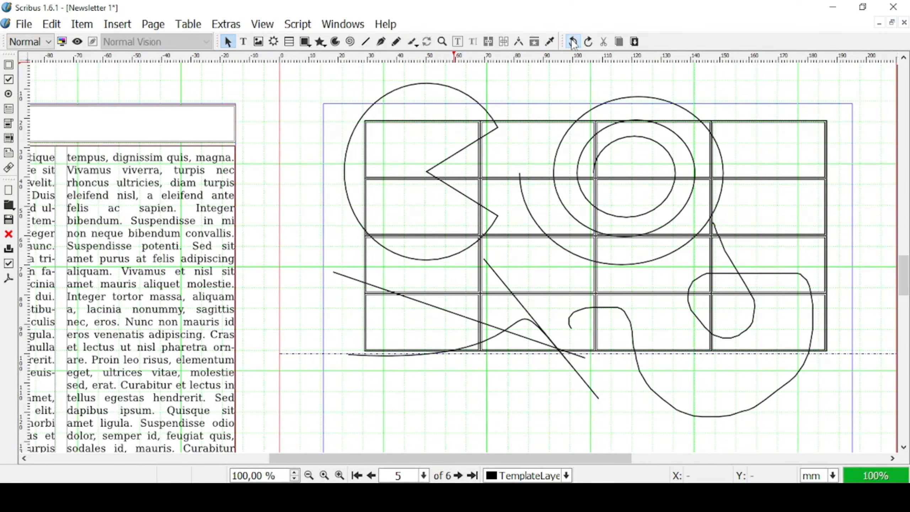
pyautogui.click(573, 42)
pyautogui.click(573, 42)
pyautogui.click(573, 43)
pyautogui.click(573, 43)
pyautogui.click(573, 42)
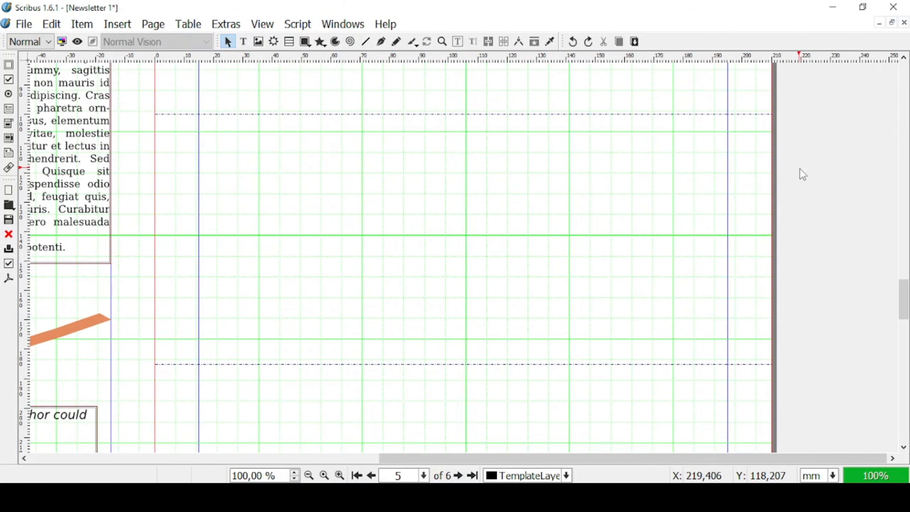
# - Show the Properties and Content Properties palettes and dock Properties above the image properties
pyautogui.click(344, 25)
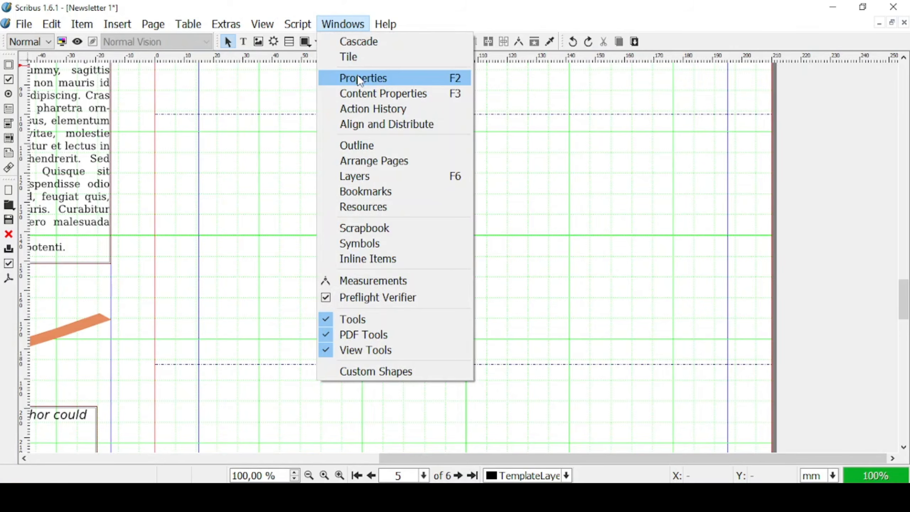
pyautogui.click(358, 77)
pyautogui.click(344, 25)
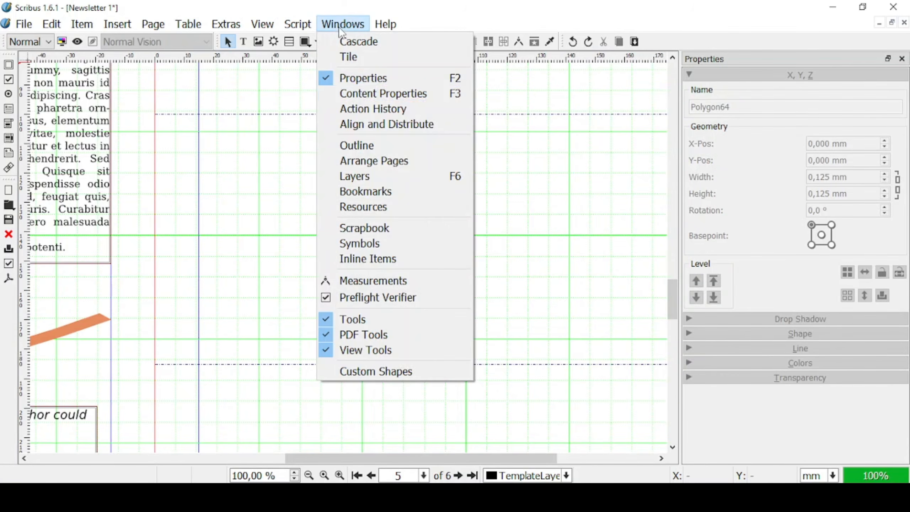
pyautogui.click(357, 93)
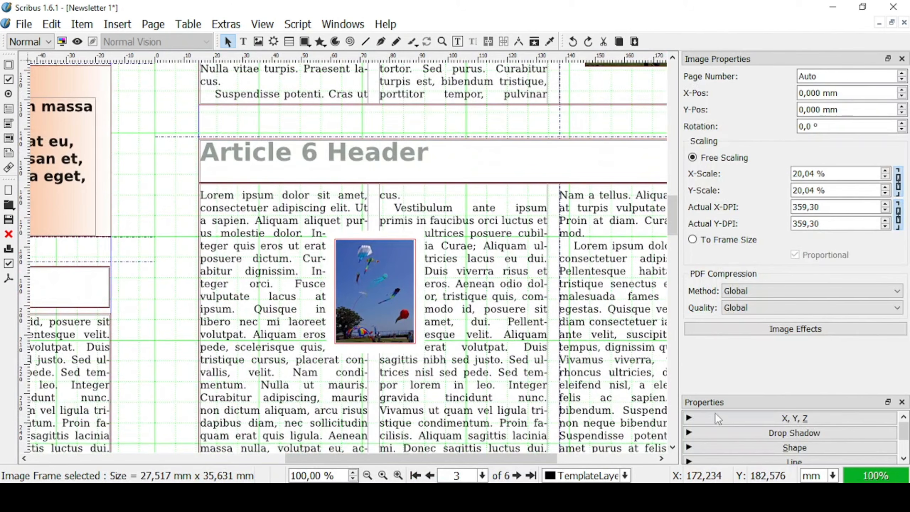
pyautogui.click(714, 419)
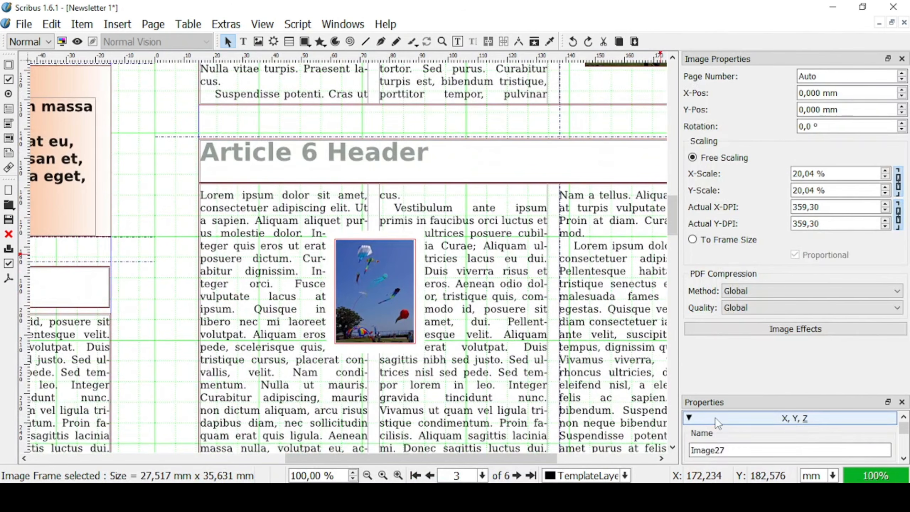
pyautogui.moveTo(744, 404); pyautogui.dragTo(750, 75)
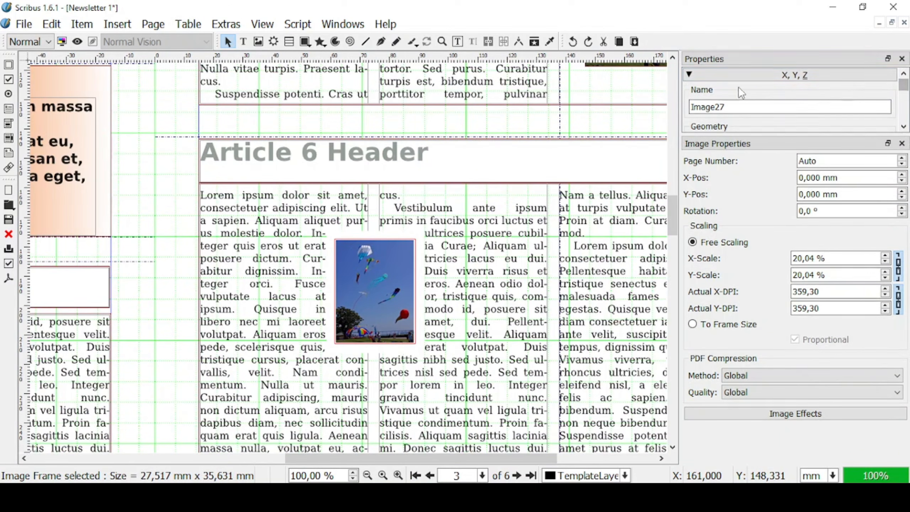
# - Examine the property sections for the Article 6 image, including its Shape settings, leaving the sections collapsed
pyautogui.click(753, 75)
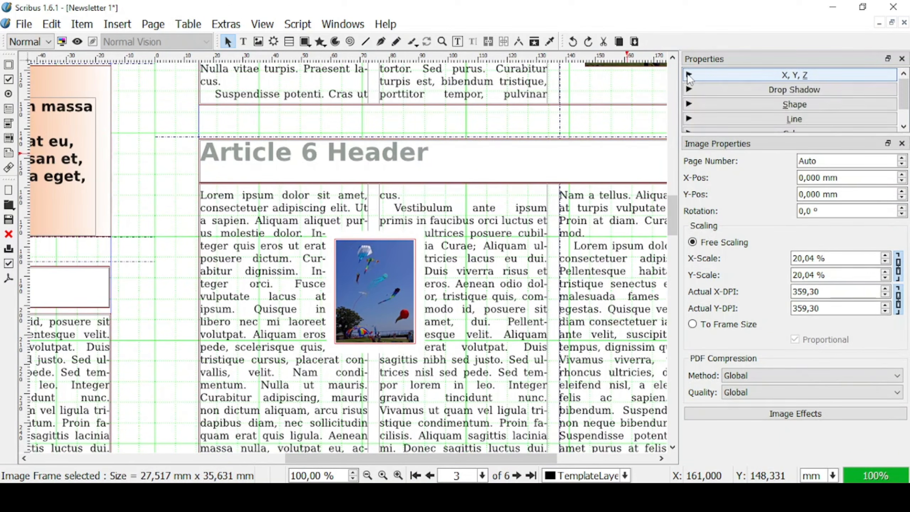
pyautogui.scroll(-2, 839, 90)
pyautogui.click(837, 76)
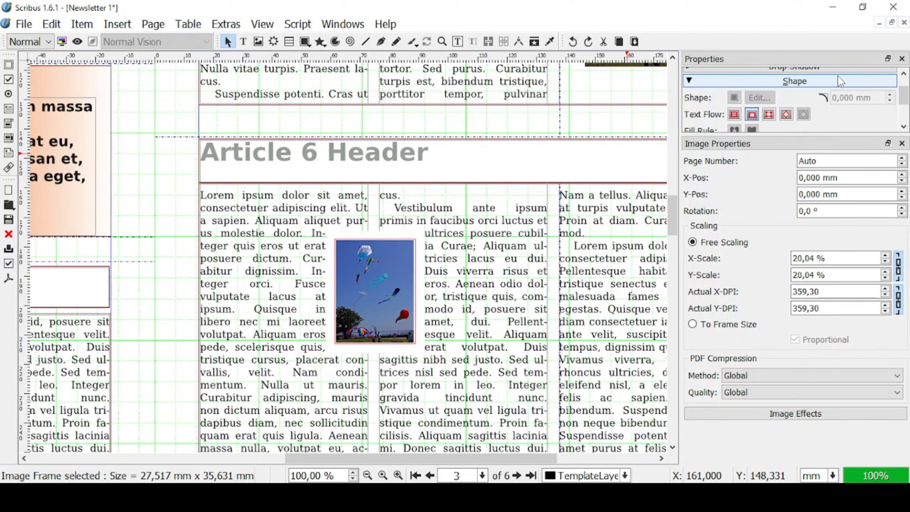
pyautogui.click(687, 81)
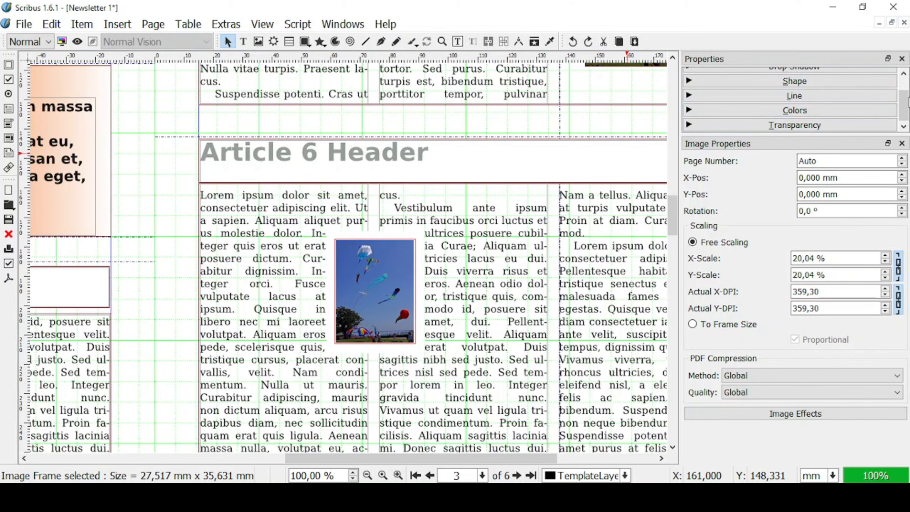
pyautogui.scroll(2, 906, 115)
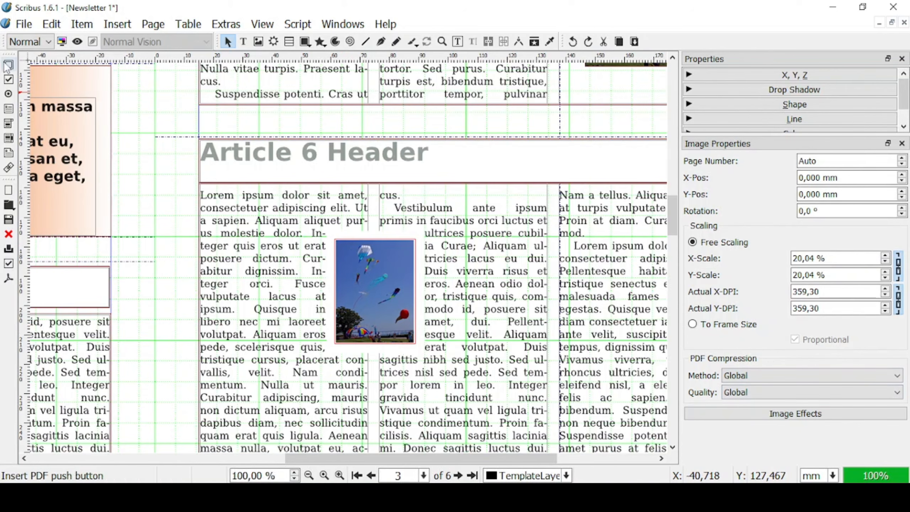
# - Dock the PDF tools toolbar and the file toolbar beside the property palettes on the window's outer edge
pyautogui.moveTo(5, 54); pyautogui.dragTo(899, 138)
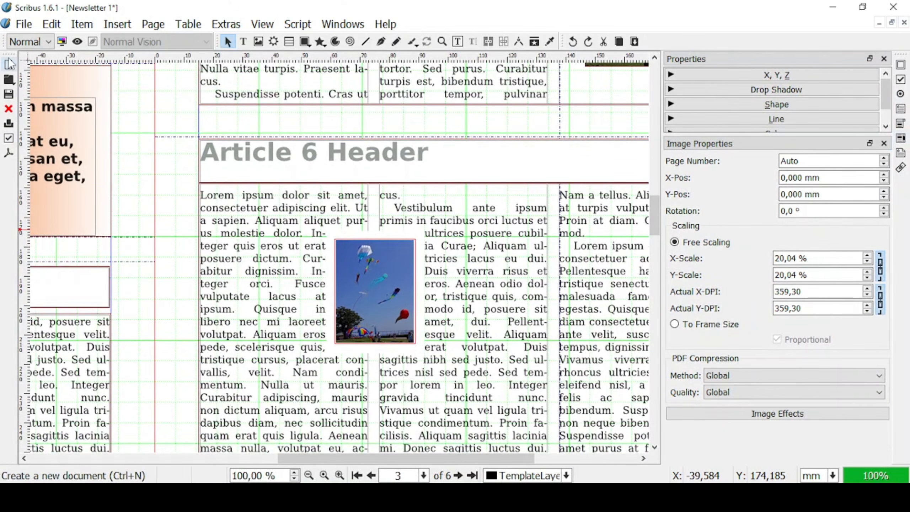
pyautogui.moveTo(23, 63); pyautogui.dragTo(902, 201)
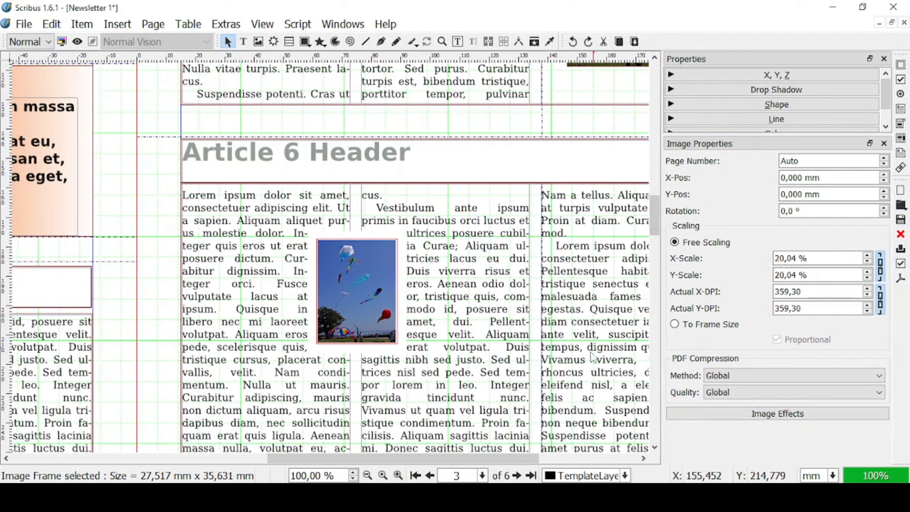
# - View pages 2 and 3 of the newsletter side by side at 50 % zoom
pyautogui.scroll(-2, 325, 256)
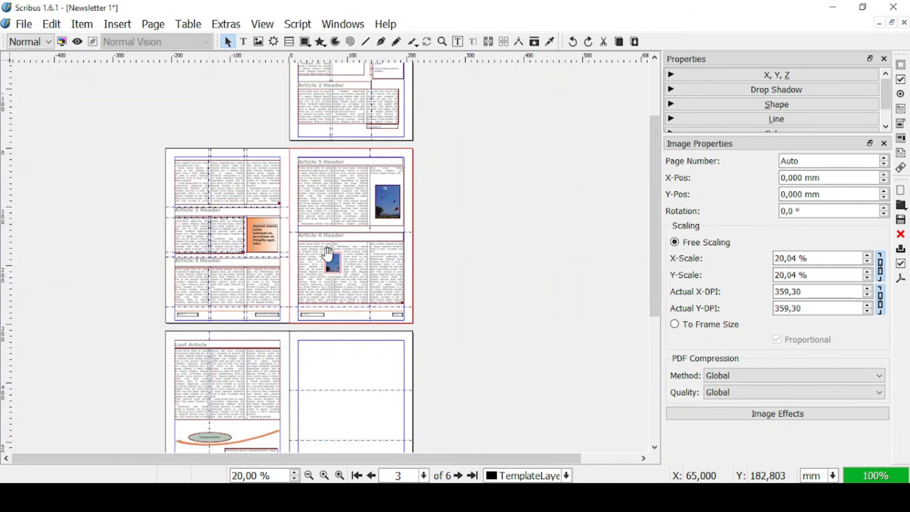
pyautogui.scroll(1, 336, 228)
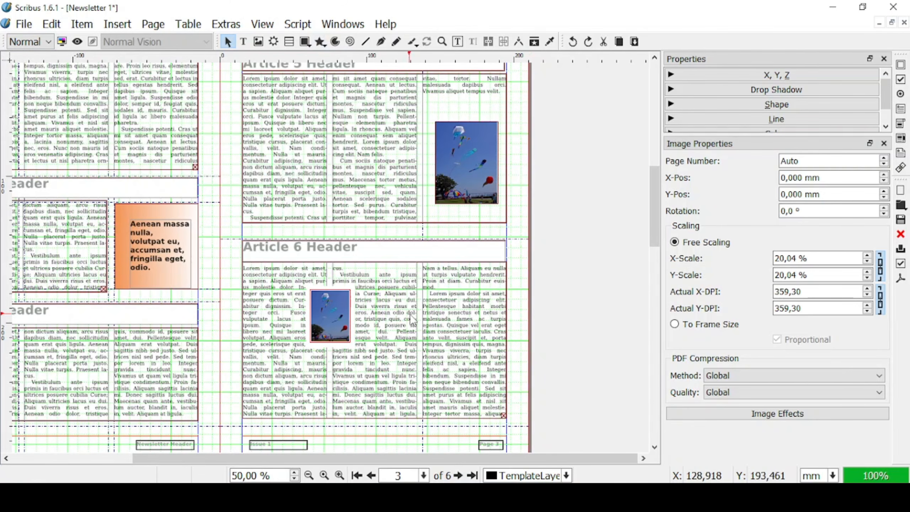
pyautogui.moveTo(547, 458); pyautogui.dragTo(491, 464)
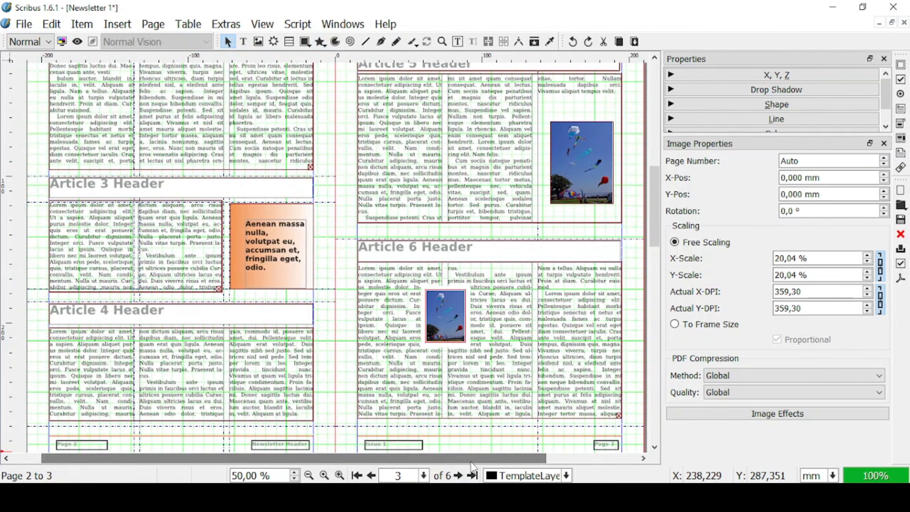